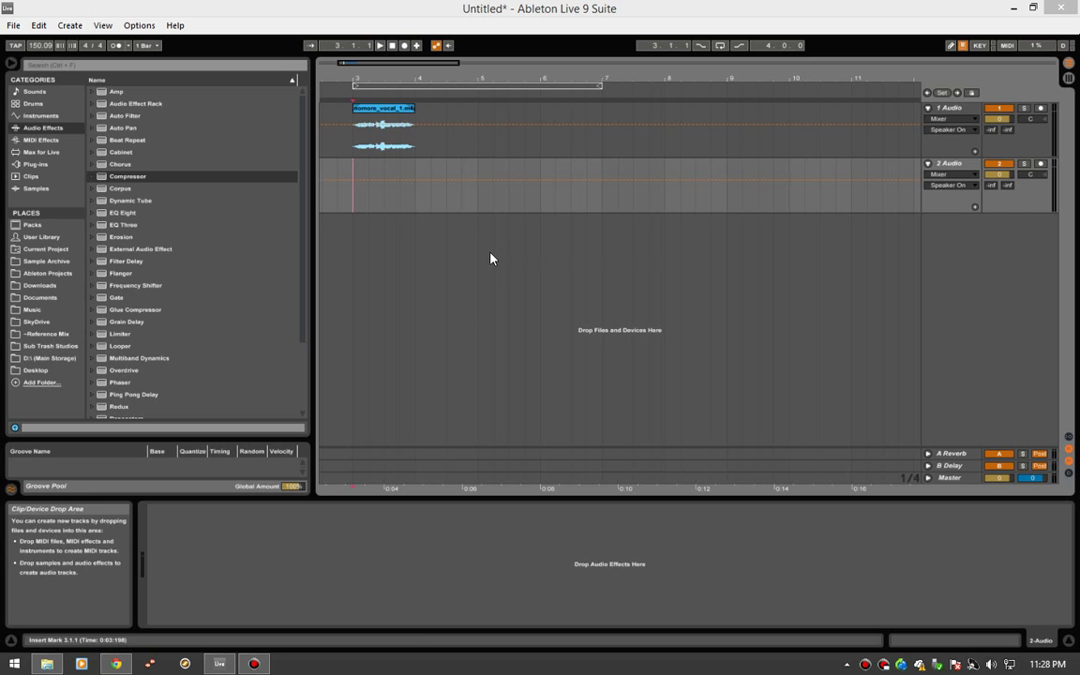
Play the vocal clip on the 1 Audio track from bar 3.
left_click(379, 127)
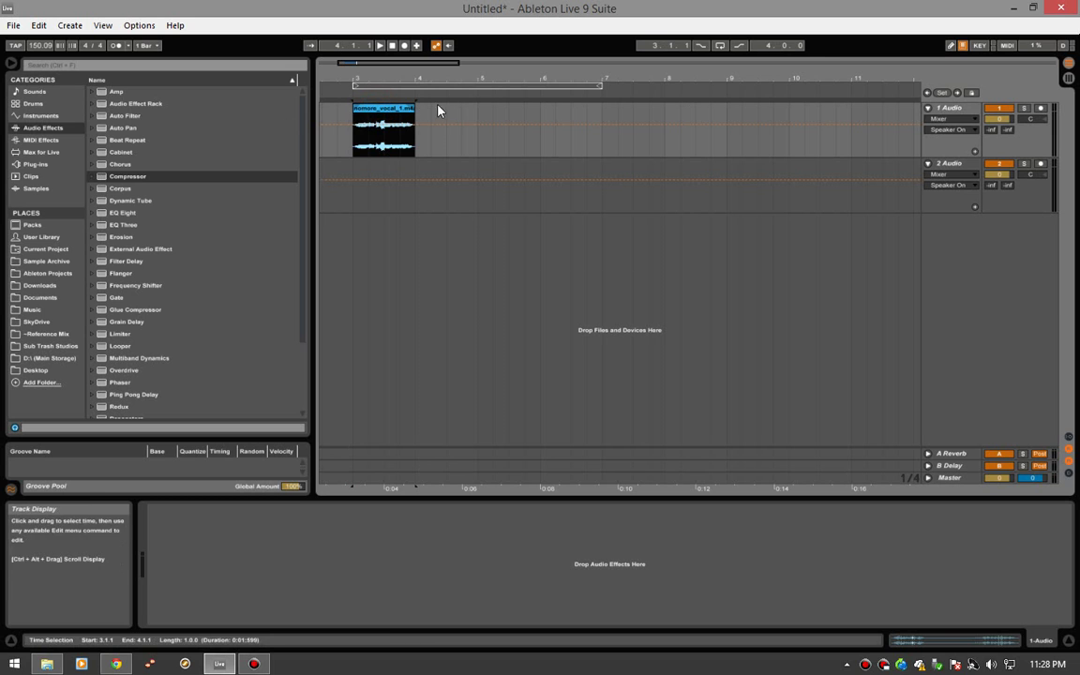
left_click(357, 144)
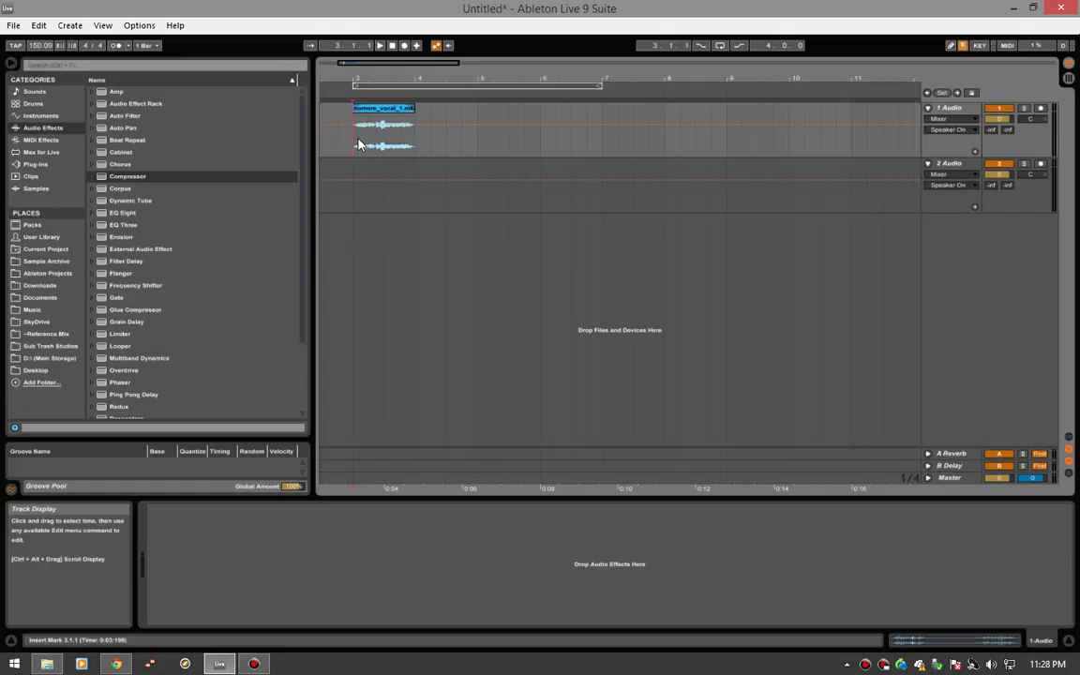
key("space")
left_click(354, 147)
key("space")
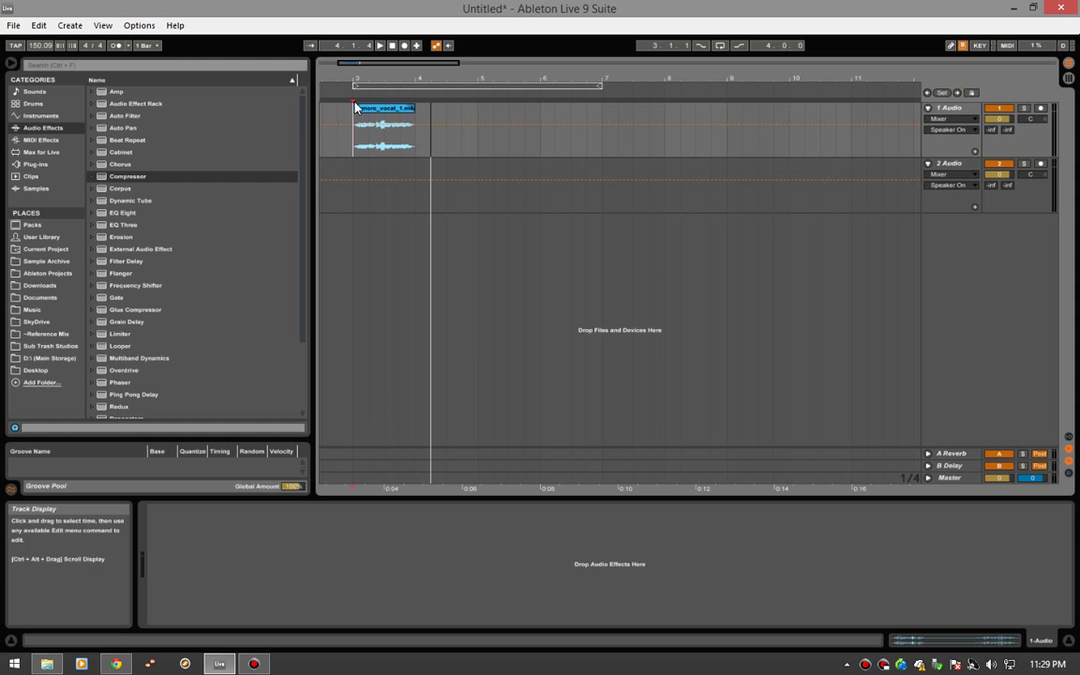
left_click(355, 143)
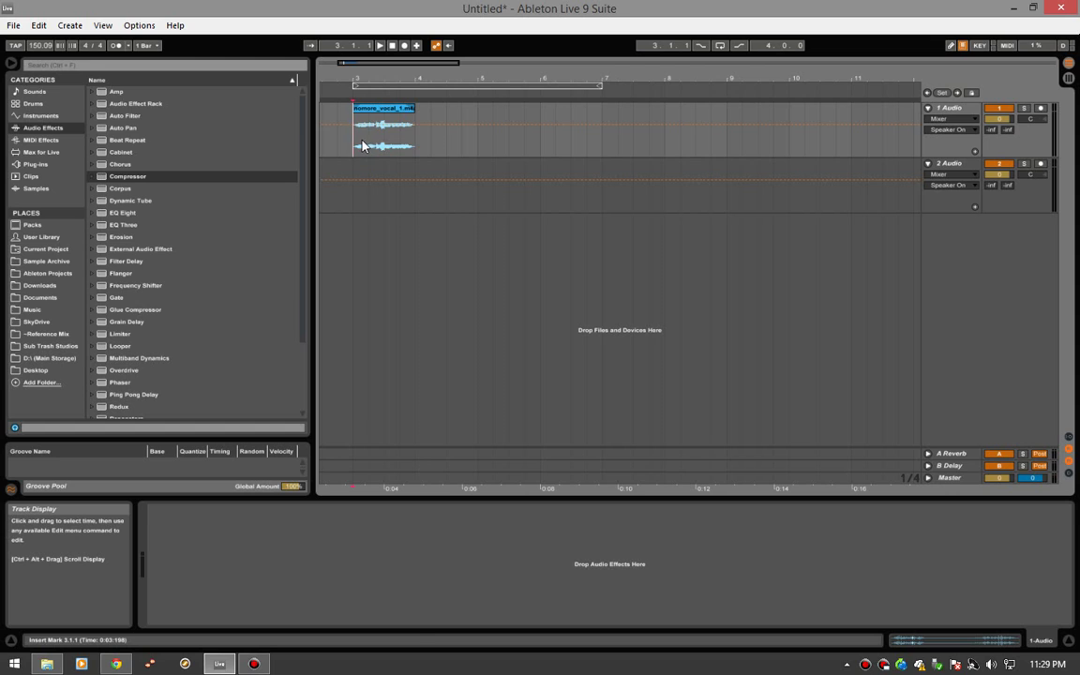
Copy the nomore_vocal_1 clip from 1 Audio to 2 Audio at bar 3, and solo 2 Audio to play the copy.
left_click(381, 110)
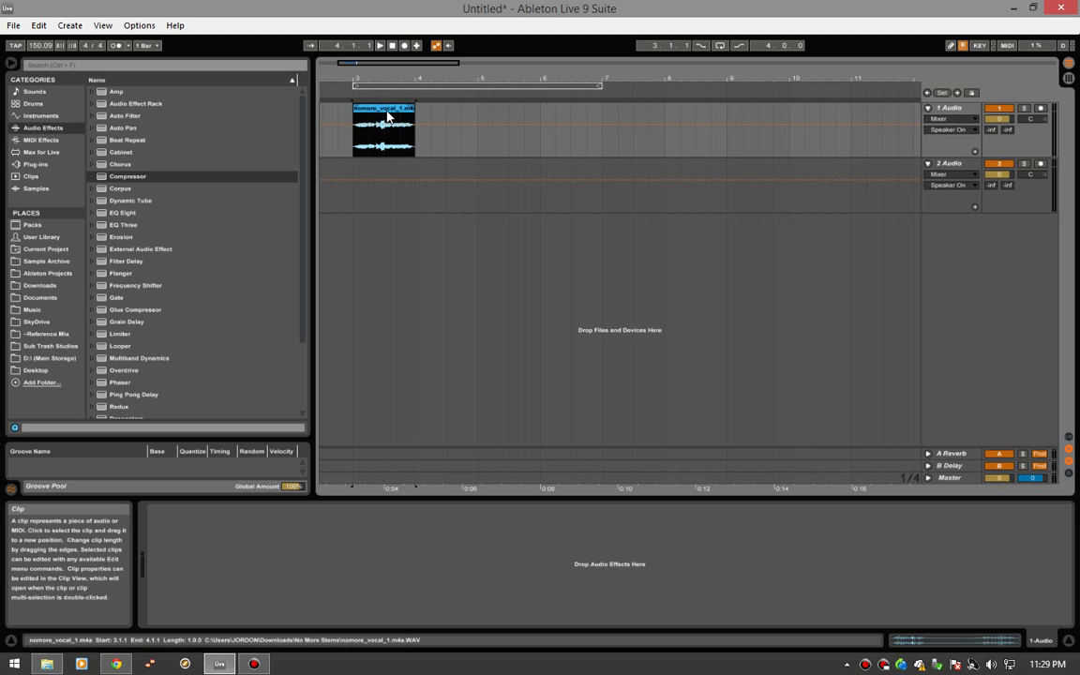
left_click_drag(387, 115, 382, 169)
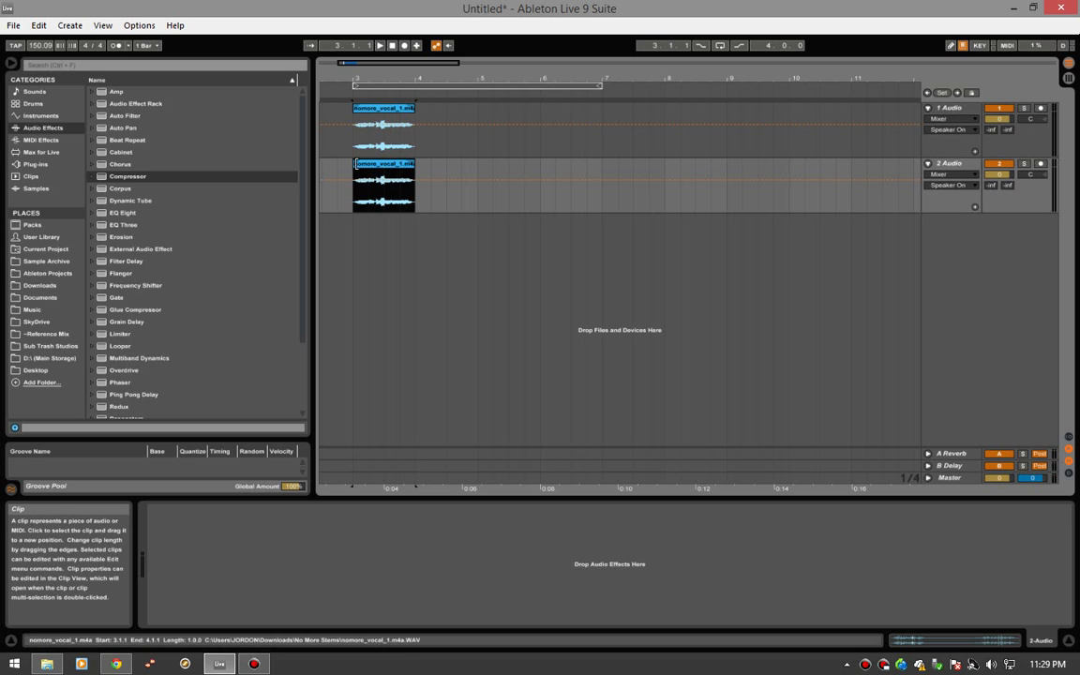
left_click(354, 141)
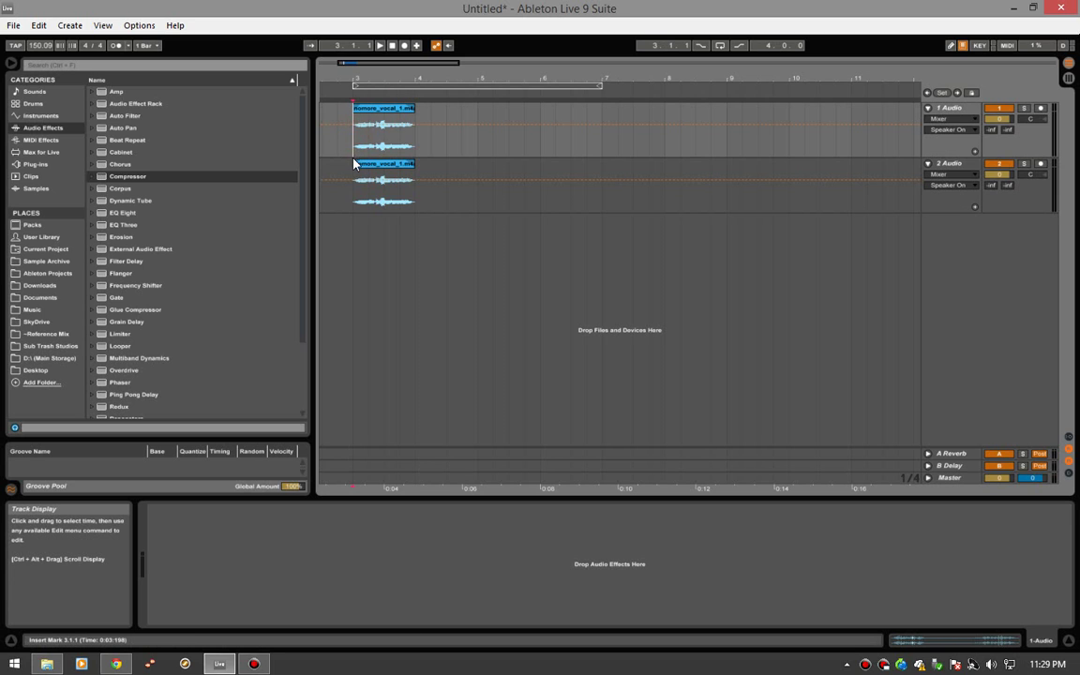
left_click(355, 174)
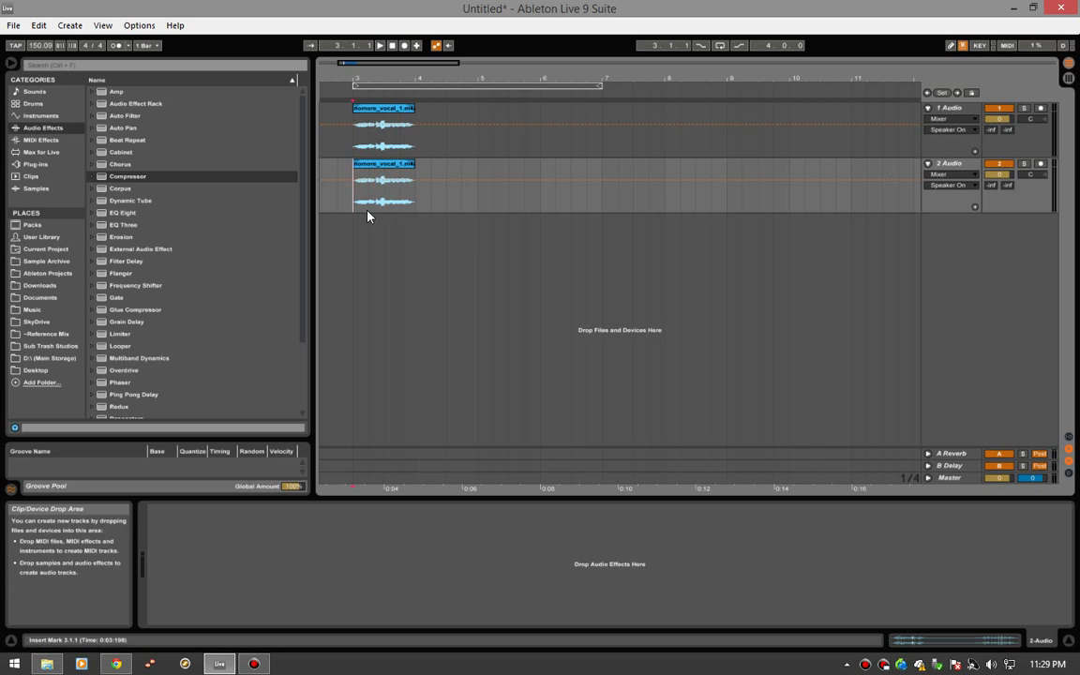
left_click(1024, 164)
key("space")
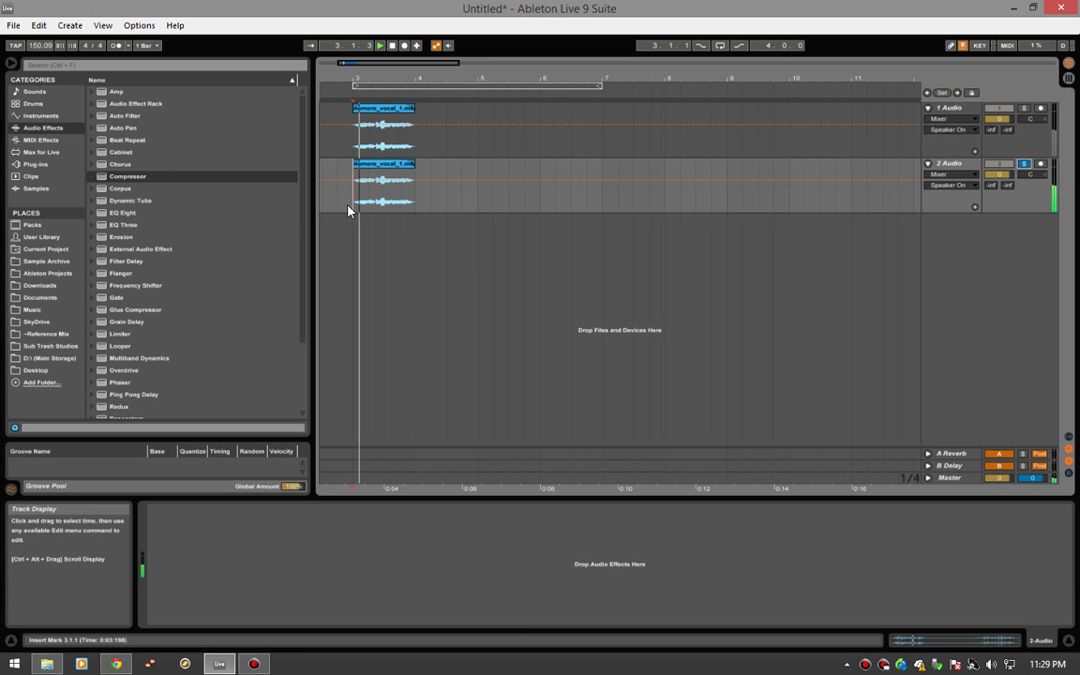
Add EQ Eight to 2 Audio, with band 1 enabled as a steep low cut and band 8 as a steep high cut.
left_click_drag(122, 213, 322, 585)
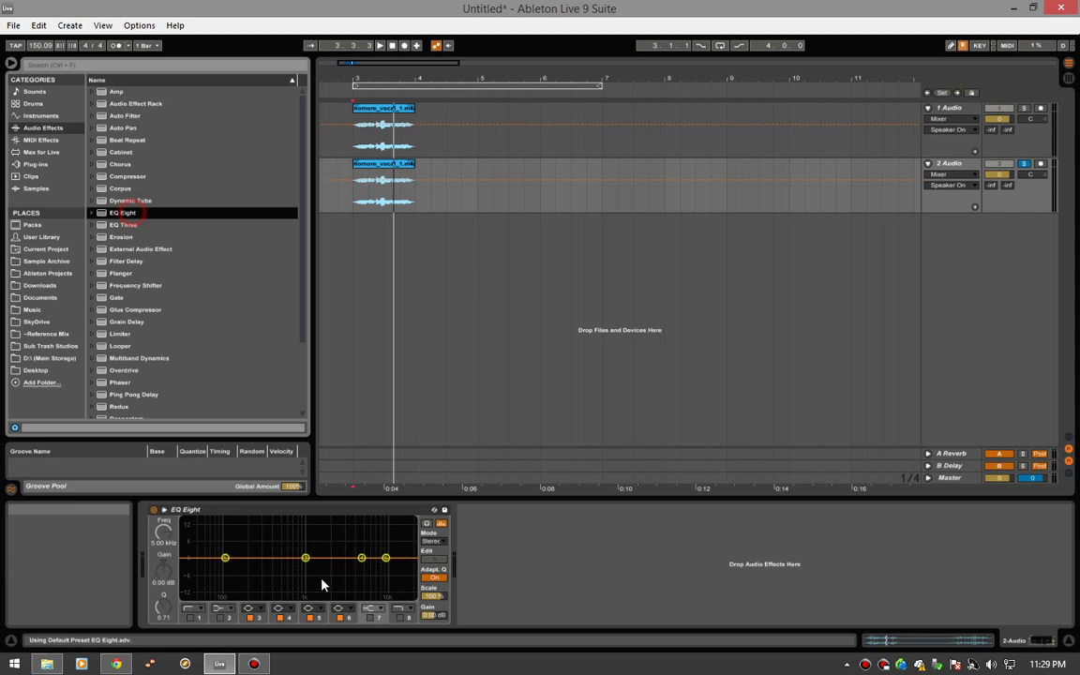
left_click(190, 618)
left_click(192, 607)
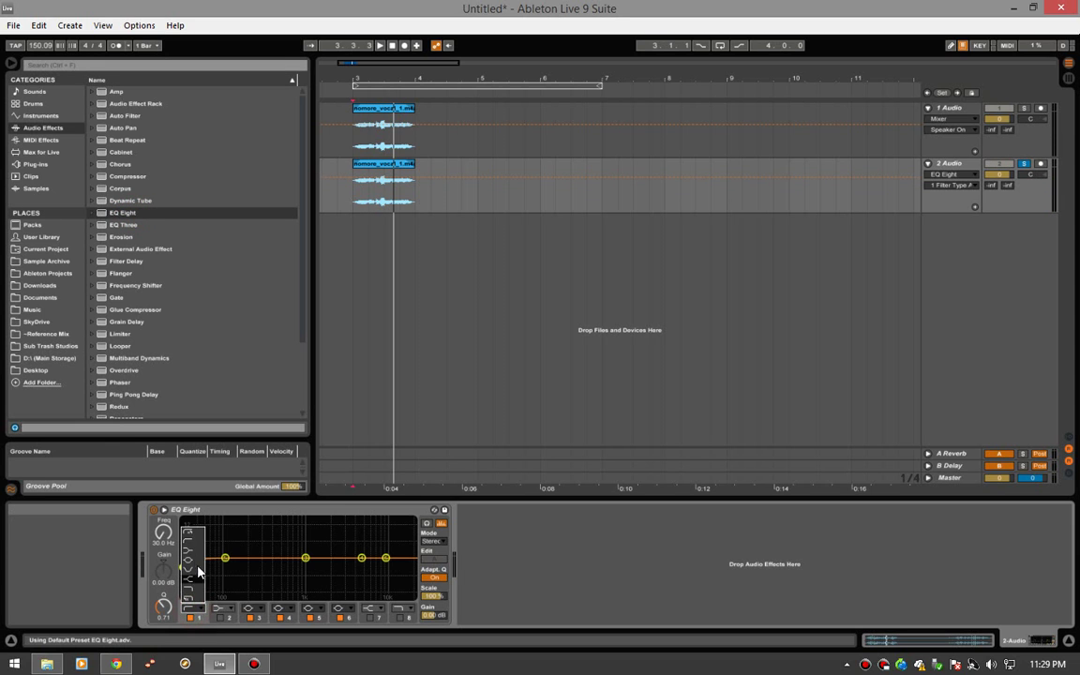
left_click(189, 542)
left_click(405, 605)
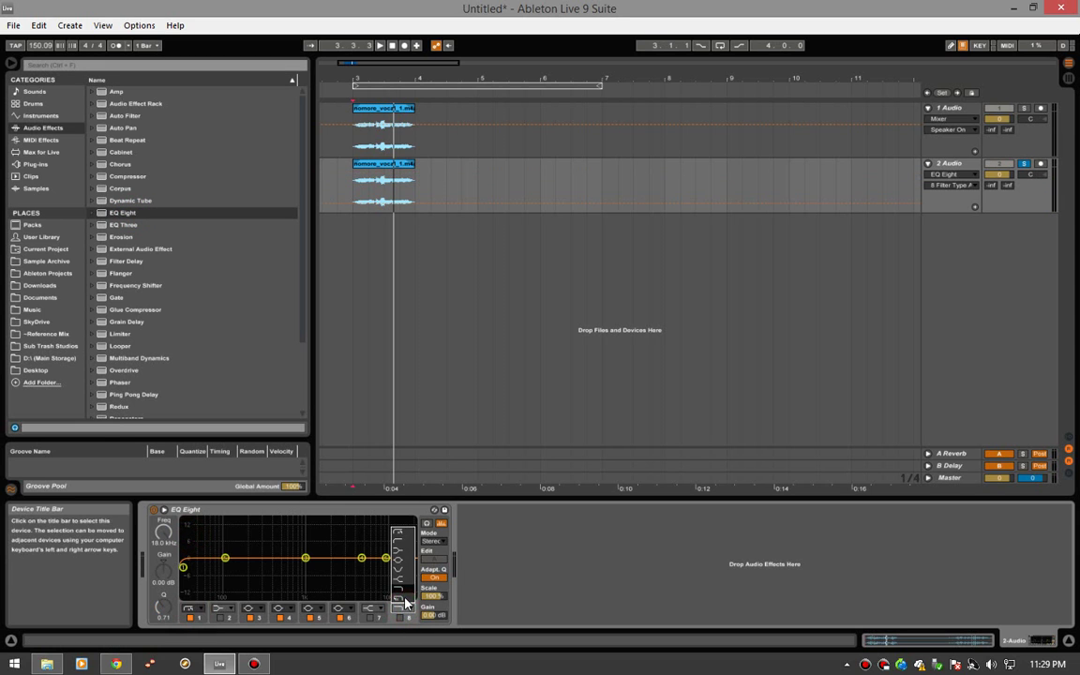
left_click(404, 597)
Set the EQ Eight band 1 low-cut frequency to 6.26 kHz while auditioning the clip.
left_click(186, 605)
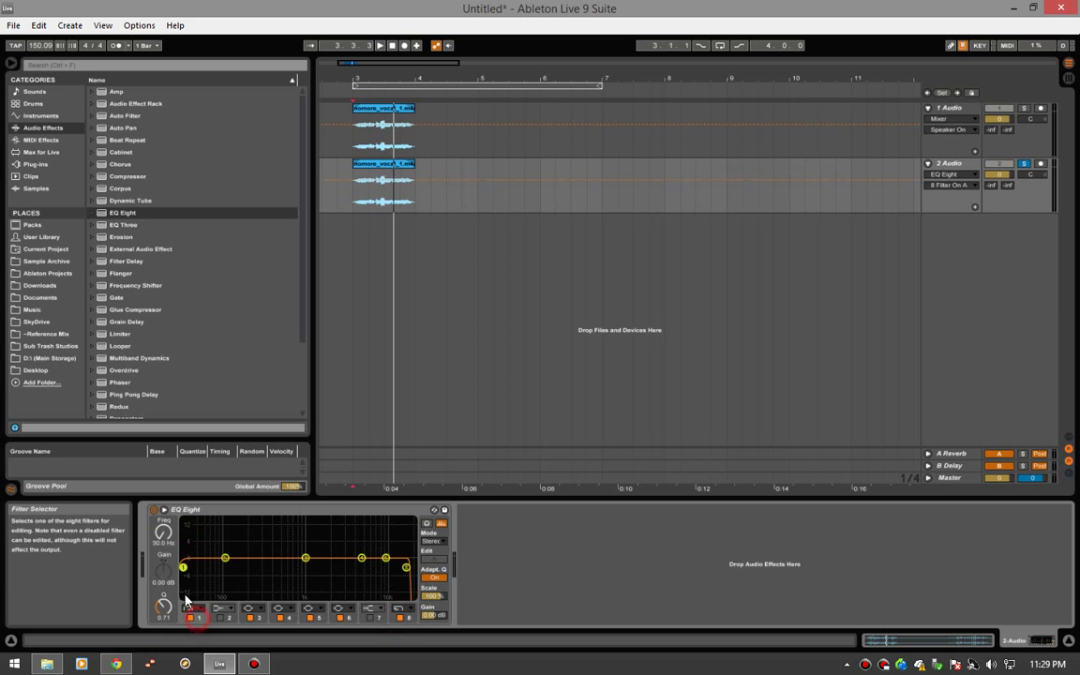
left_click_drag(185, 597, 377, 643)
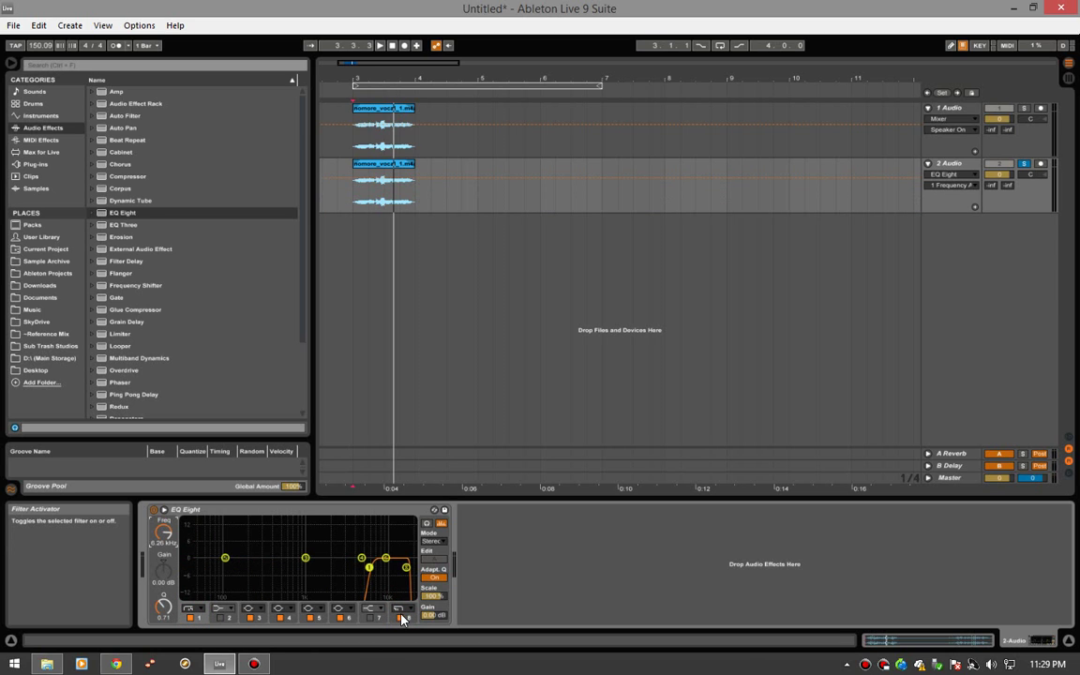
key("space")
left_click_drag(165, 534, 165, 523)
key("space")
key("space")
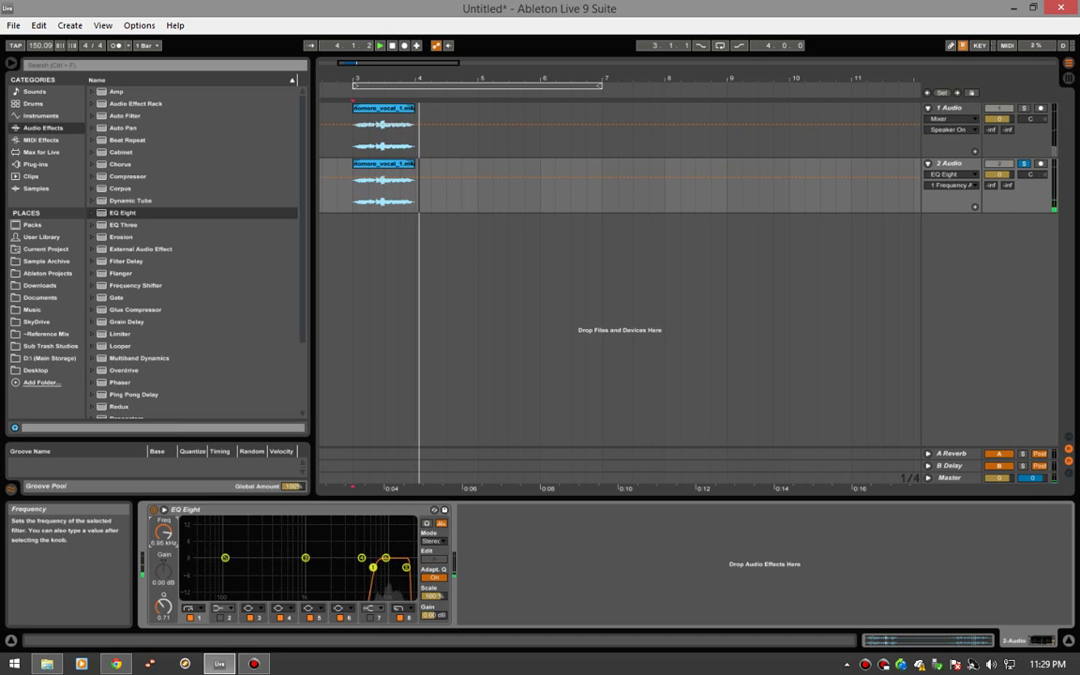
left_click_drag(373, 567, 370, 567)
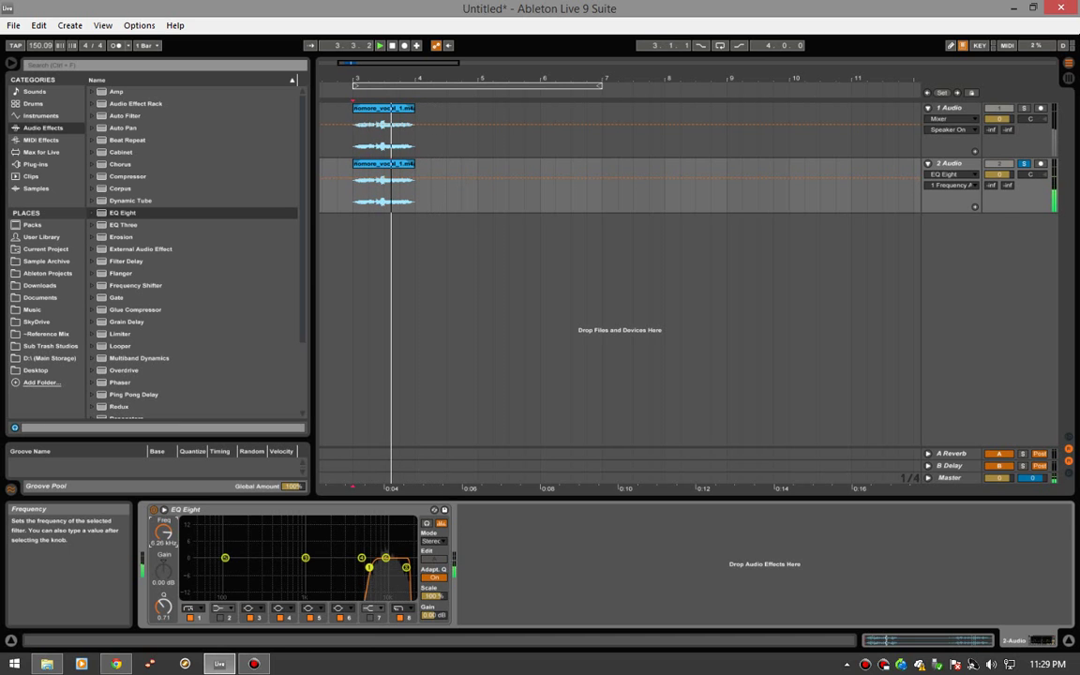
key("space")
Set the EQ Eight band 8 high-cut frequency to 13.7 kHz during playback.
left_click(404, 616)
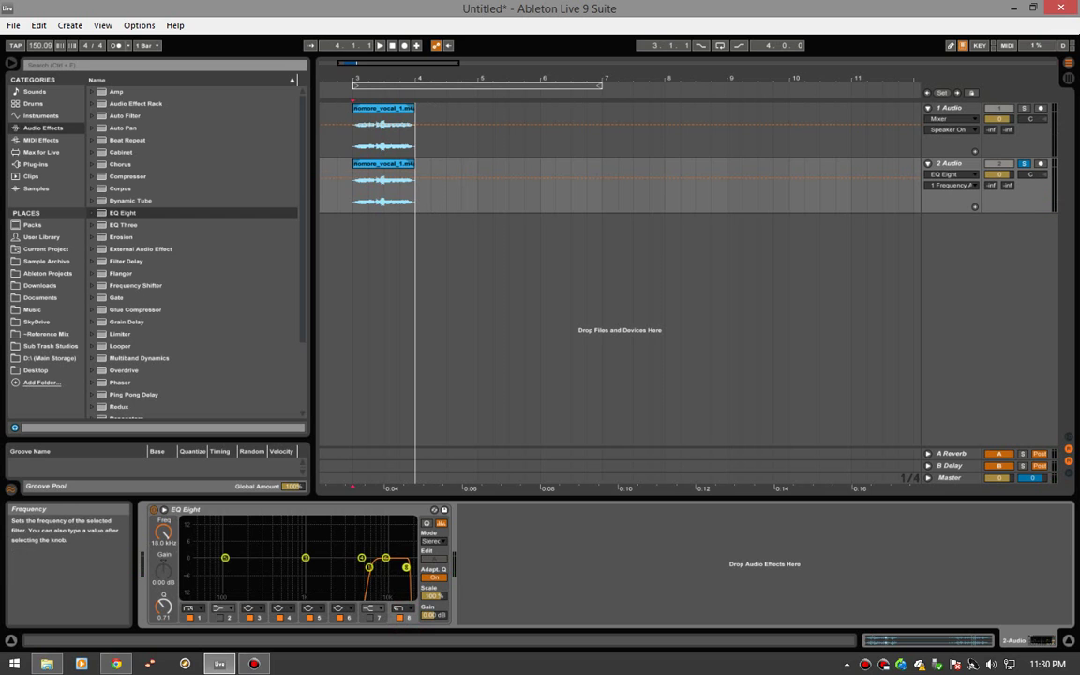
left_click_drag(165, 531, 165, 540)
key("space")
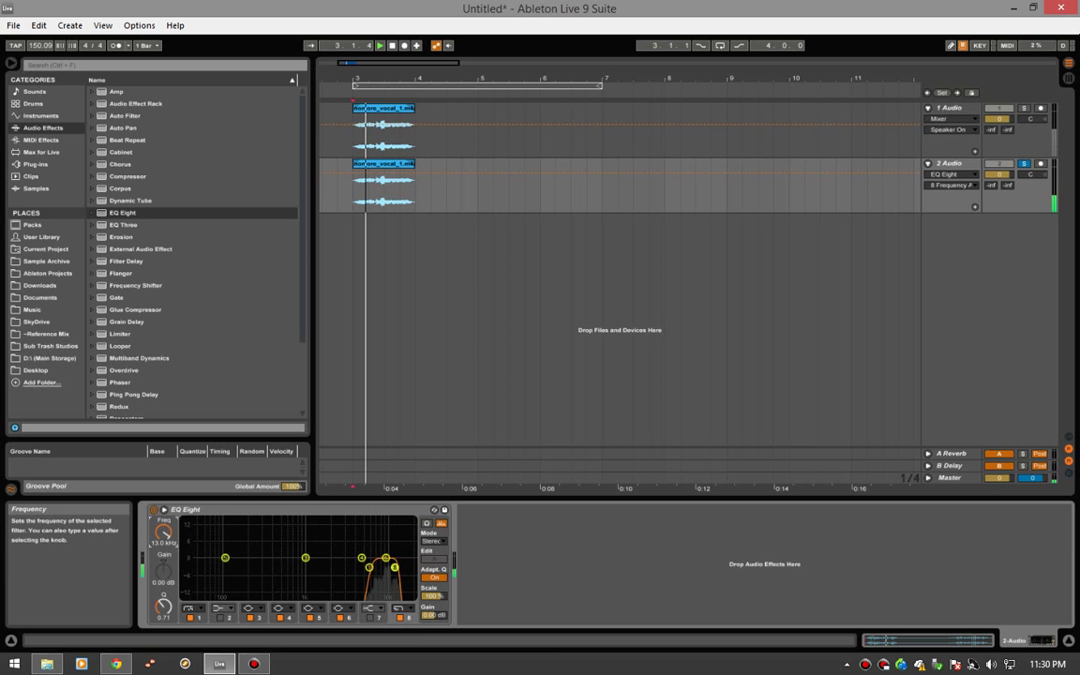
left_click_drag(395, 567, 396, 567)
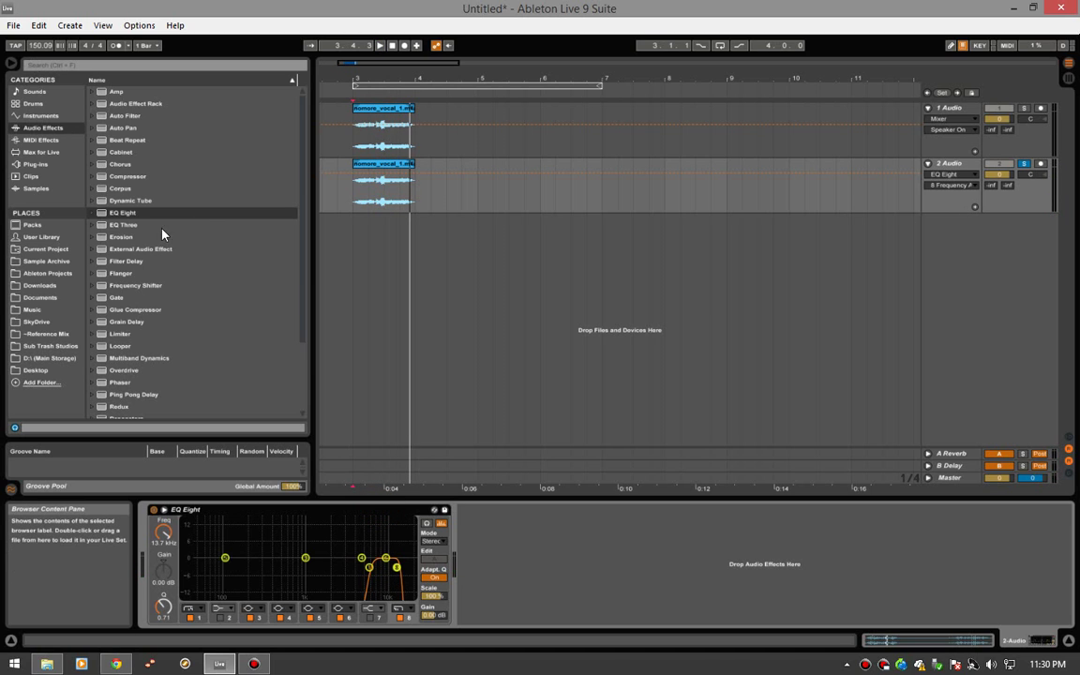
Add a Gate after EQ Eight on 2 Audio and set its threshold to -29.2 dB while auditioning the clip.
double_click(132, 298)
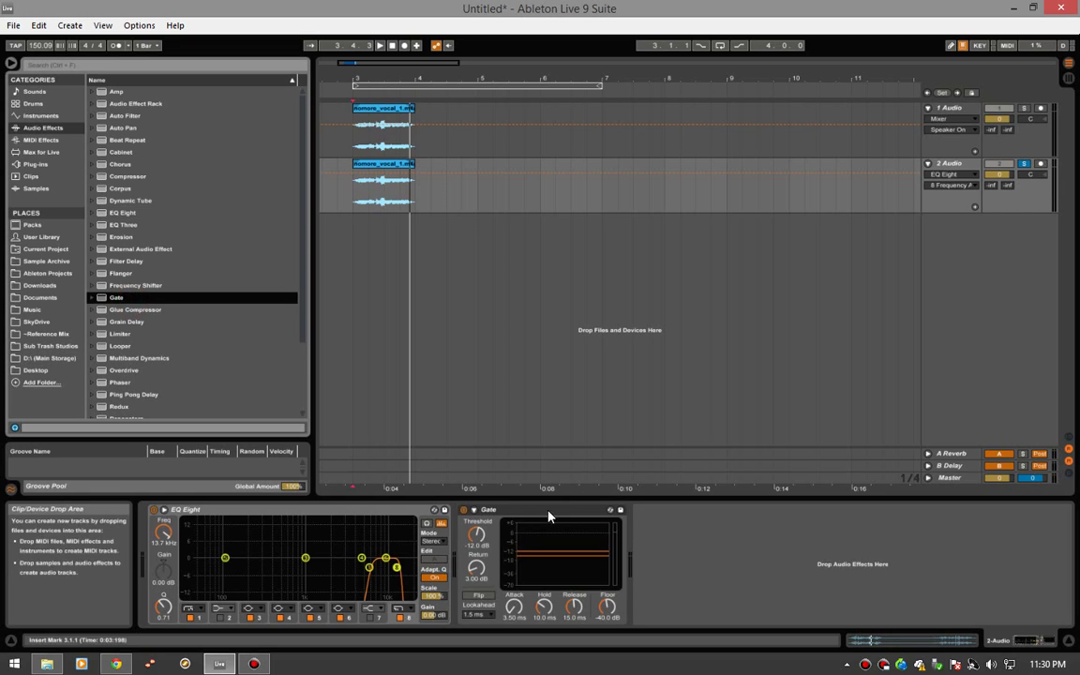
left_click_drag(477, 535, 476, 580)
key("space")
key("space")
key("space")
left_click_drag(476, 534, 476, 529)
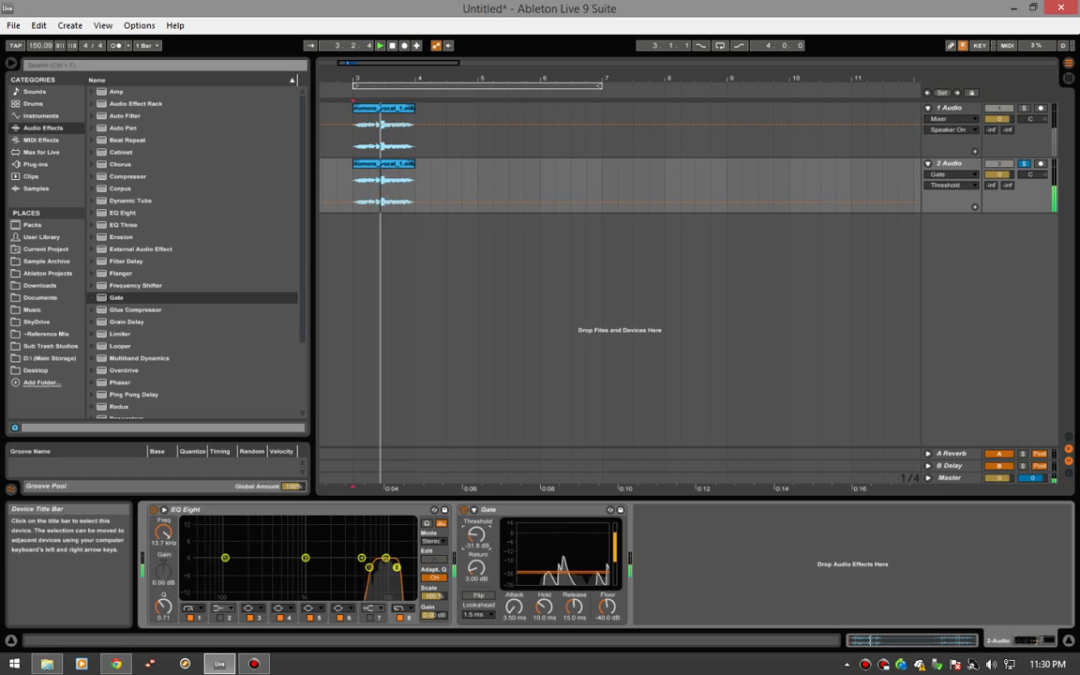
key("space")
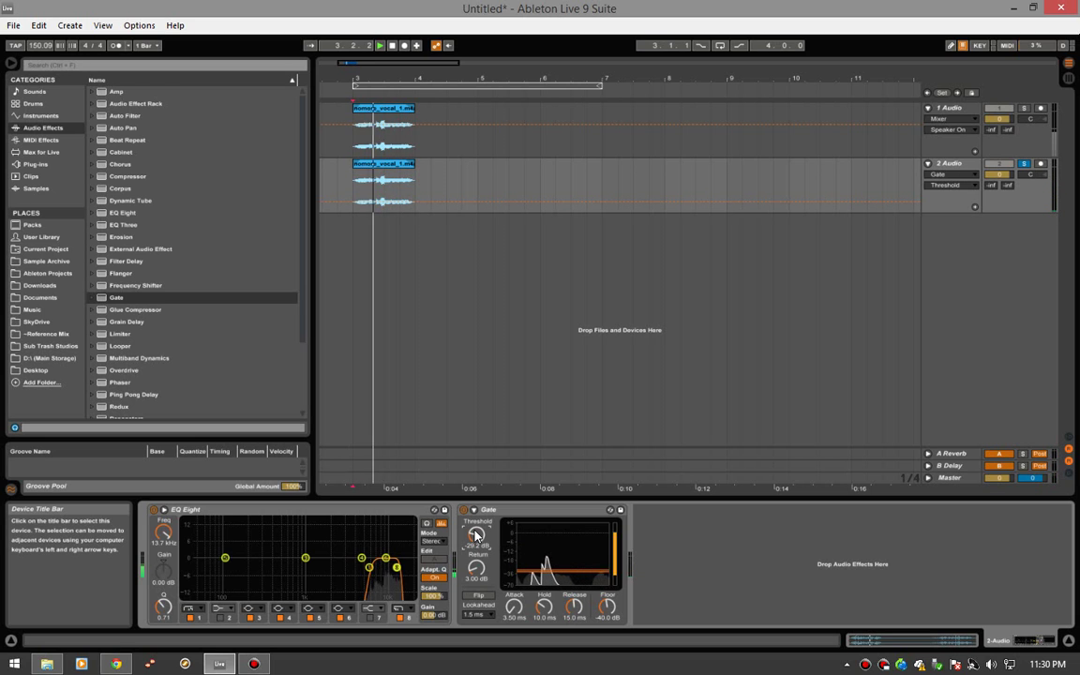
key("space")
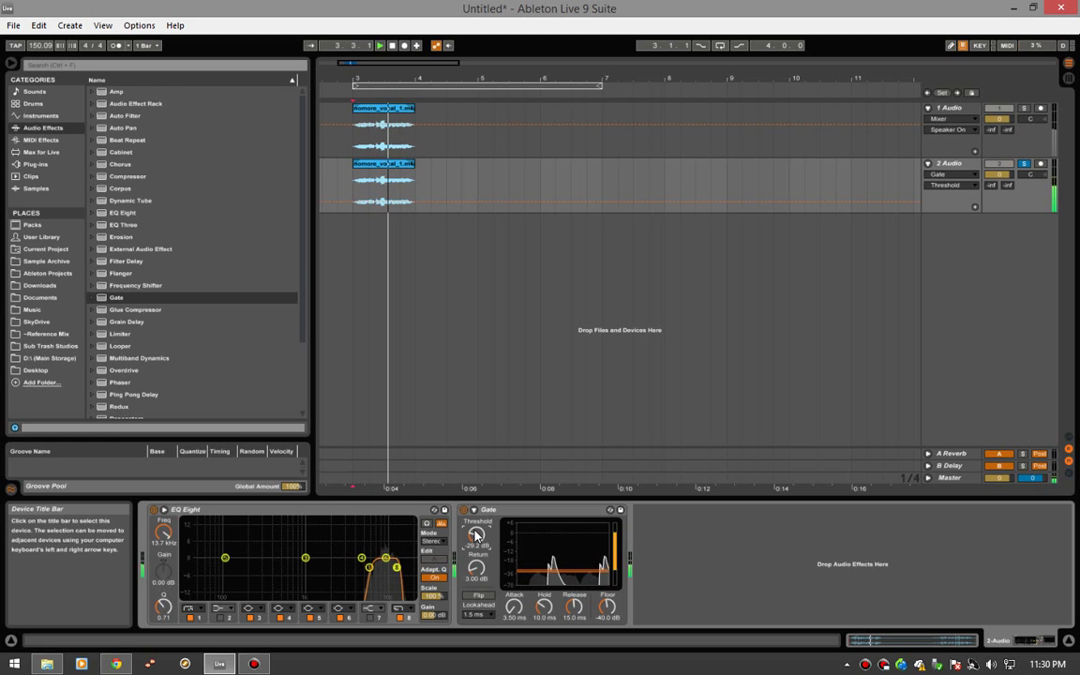
key("space")
Compare the original and gated vocals by soloing 1 Audio and 2 Audio in turn, ending with both unsoloed.
left_click(1024, 164)
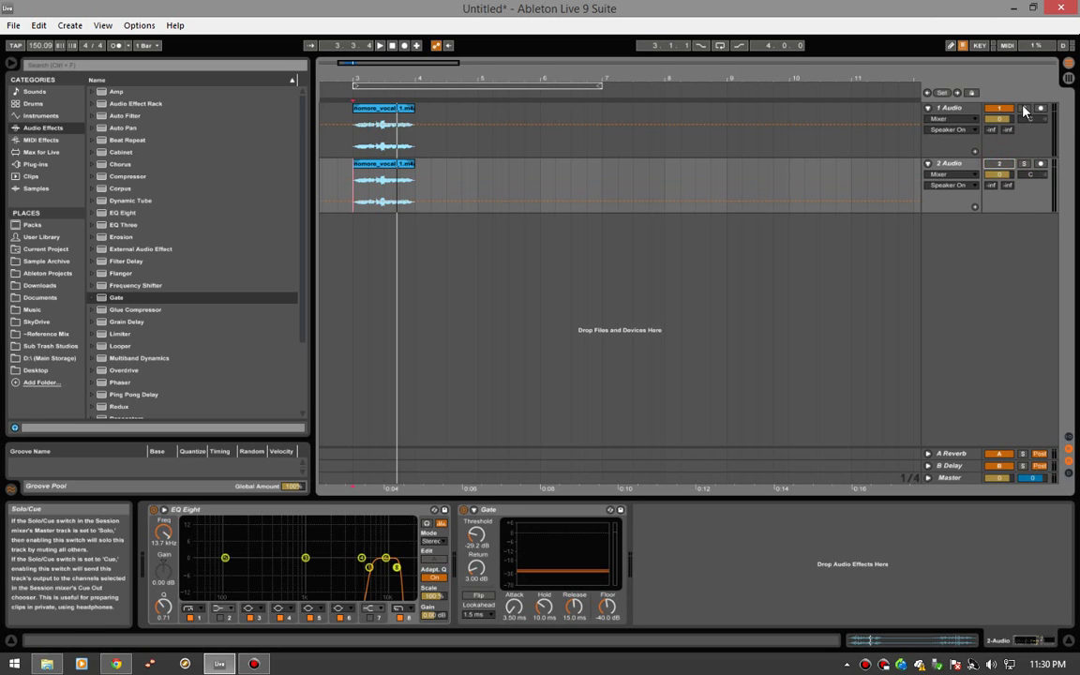
left_click(1024, 108)
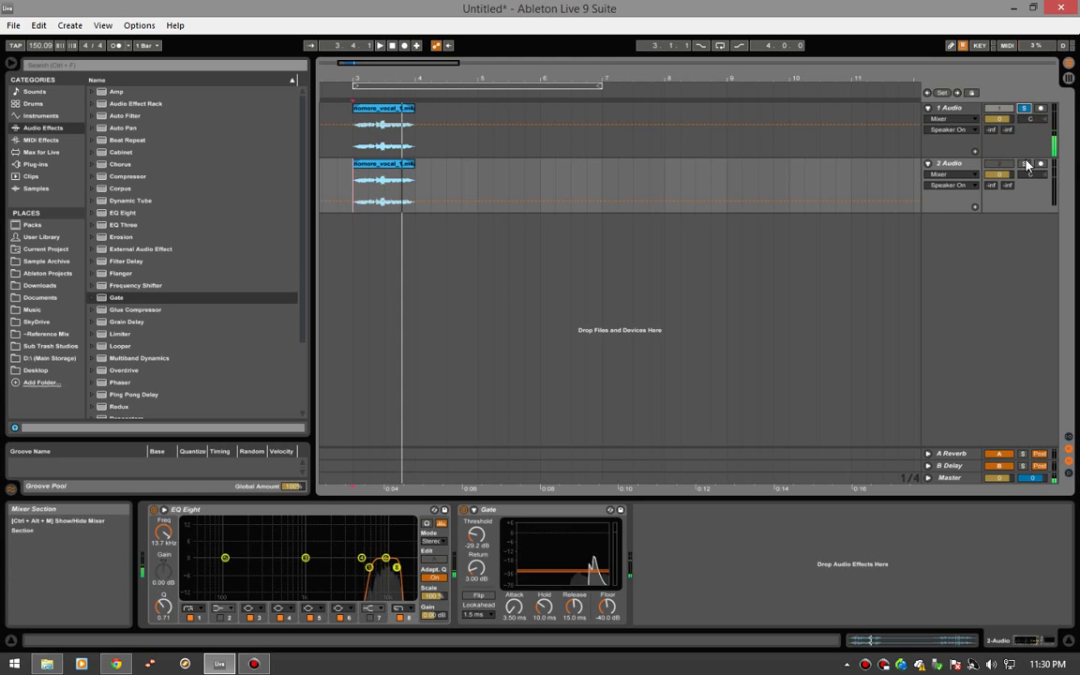
left_click(1024, 163)
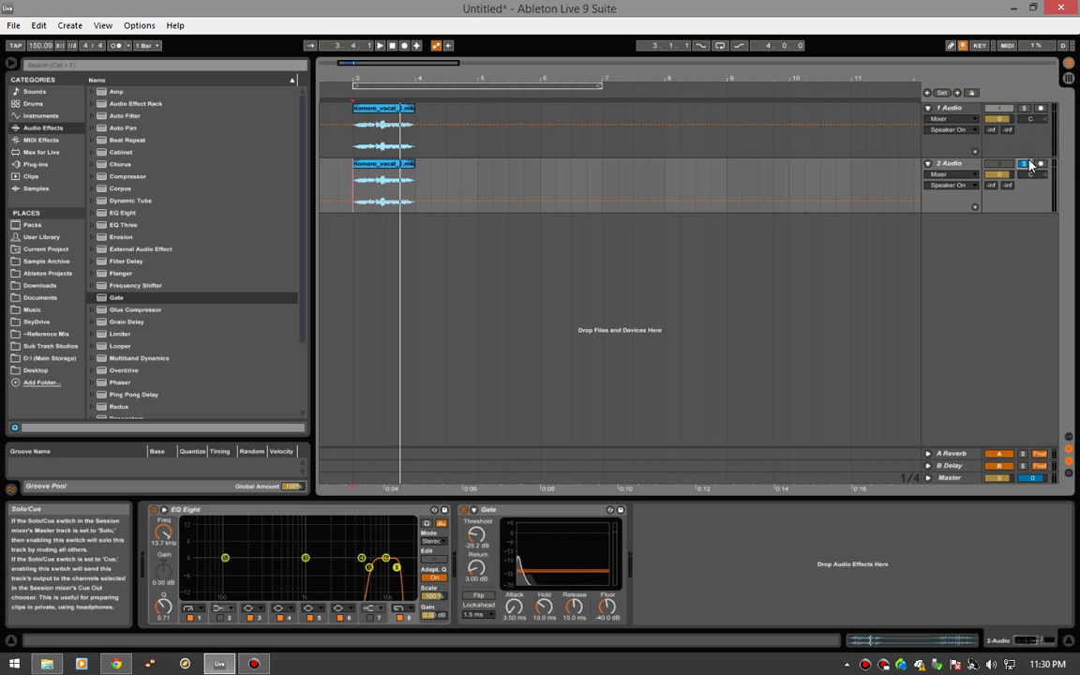
left_click(1025, 164)
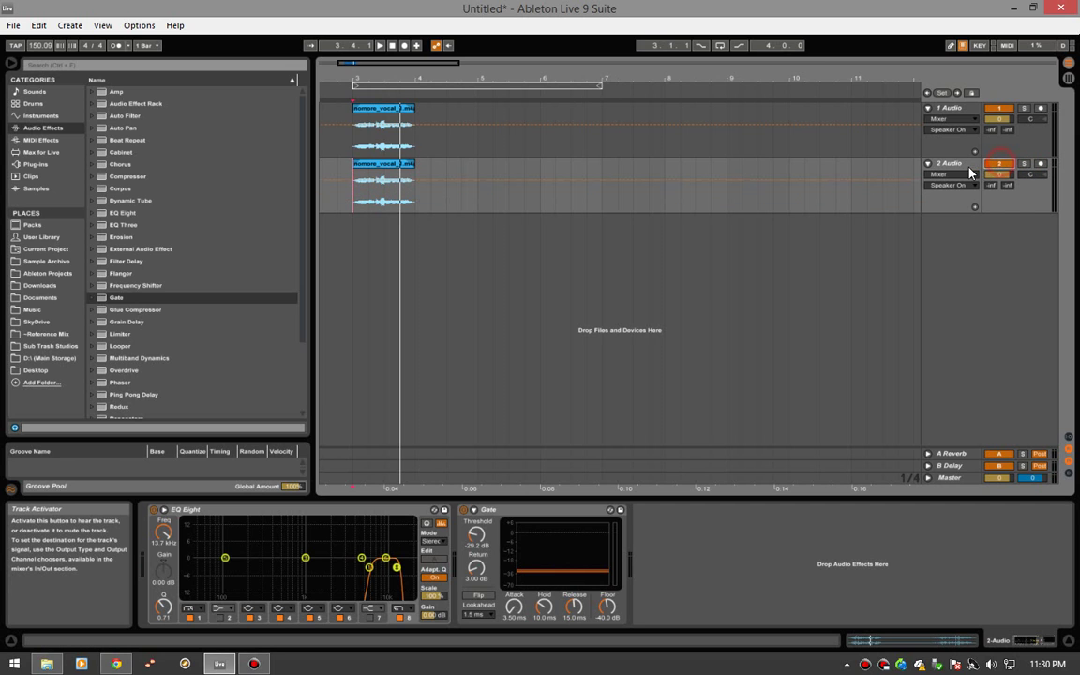
Freeze the 2 Audio track and flatten it to render the EQ and gate into the clip.
right_click(958, 167)
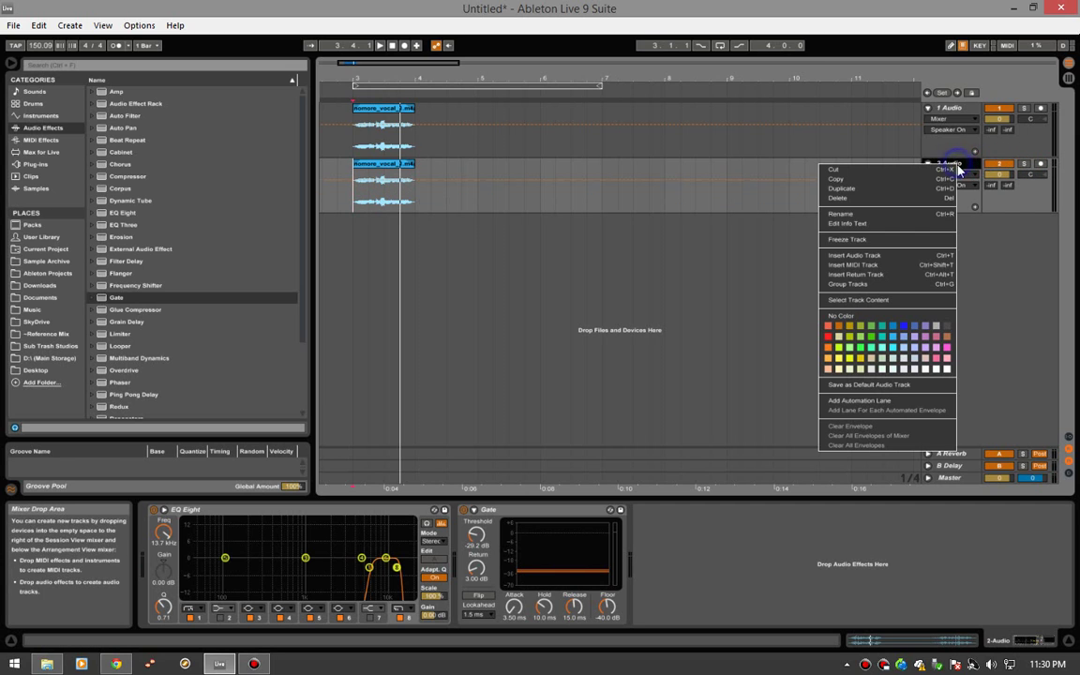
left_click(853, 241)
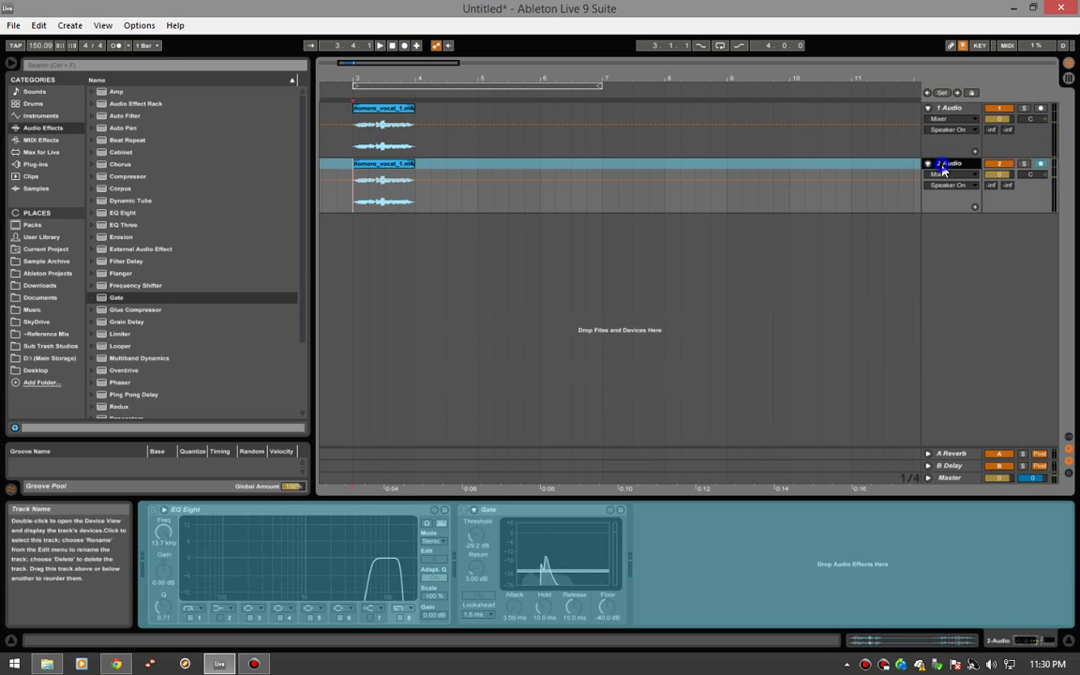
right_click(938, 166)
left_click(864, 250)
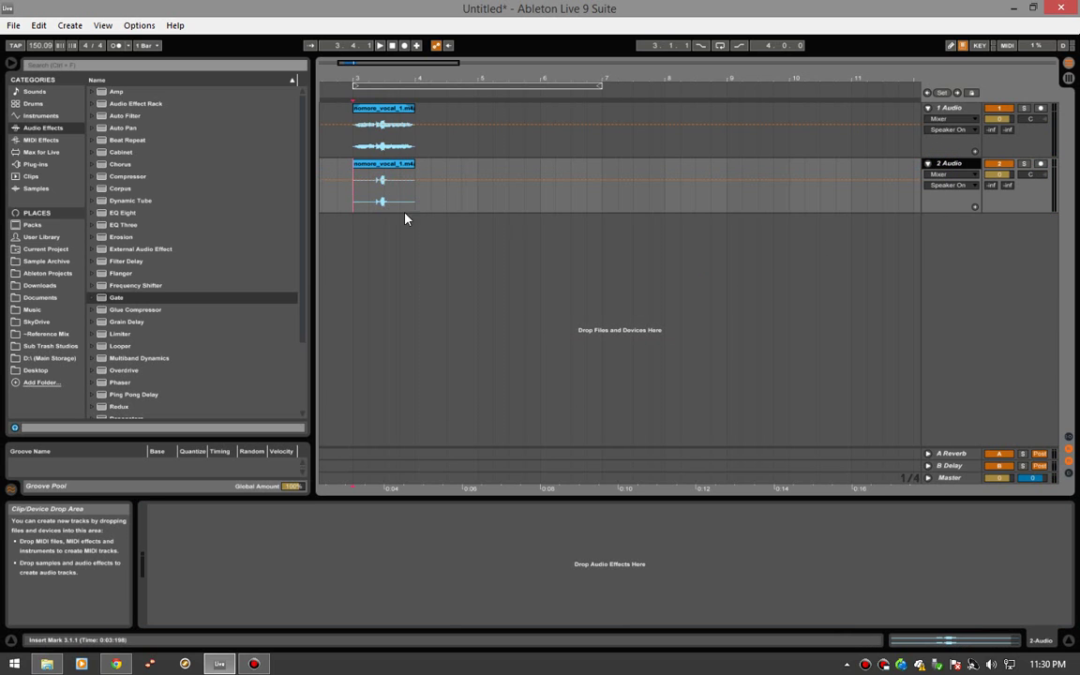
Solo 2 Audio and examine the flattened clip's waveform in the sample editor, selecting the audible sounds from 3.2.3 to 3.3.1.
left_click_drag(353, 197, 414, 195)
left_click(1024, 163)
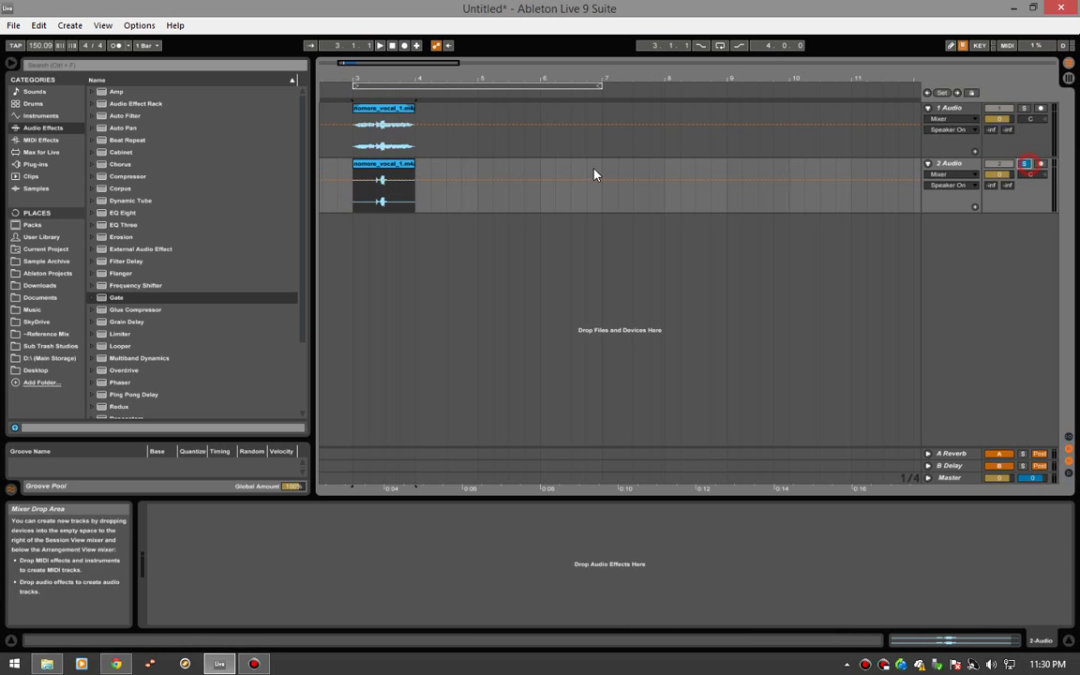
left_click(387, 164)
double_click(388, 165)
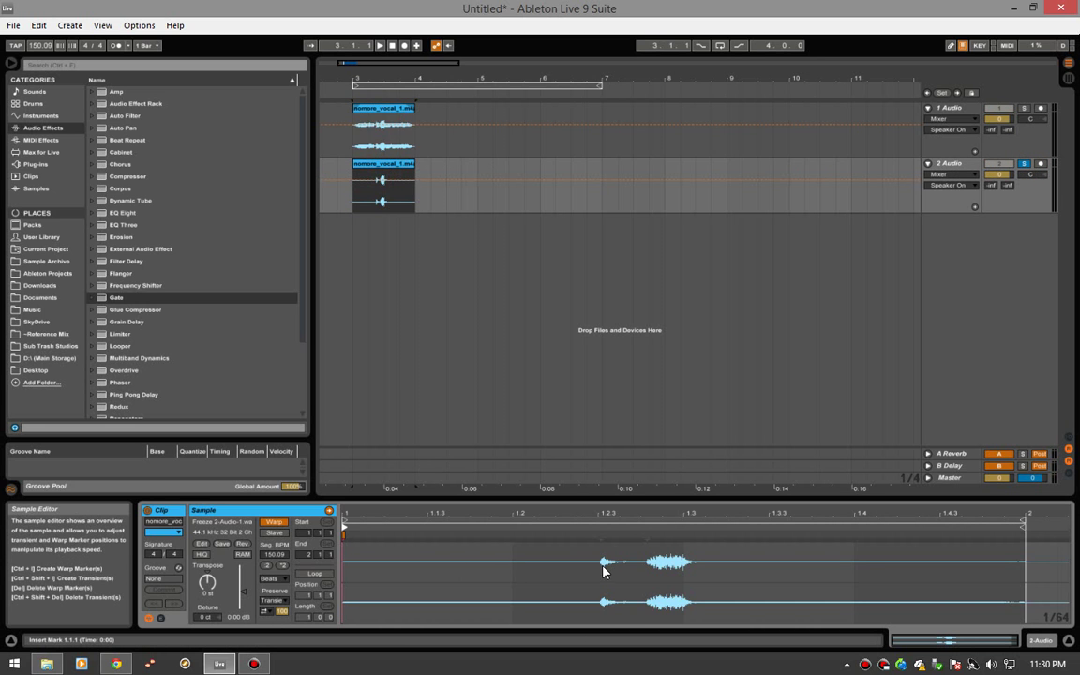
left_click(600, 567)
left_click_drag(600, 567, 694, 572)
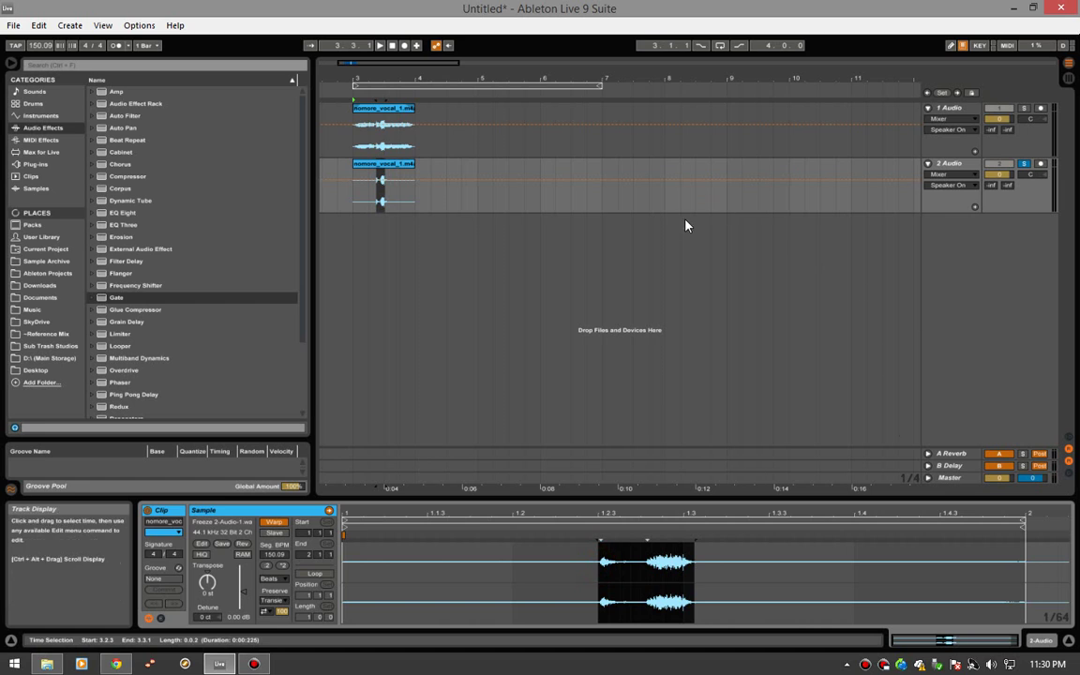
Return to the 2 Audio device view with the insert marker at bar 3, and unsolo the track.
left_click(1041, 640)
left_click(353, 206)
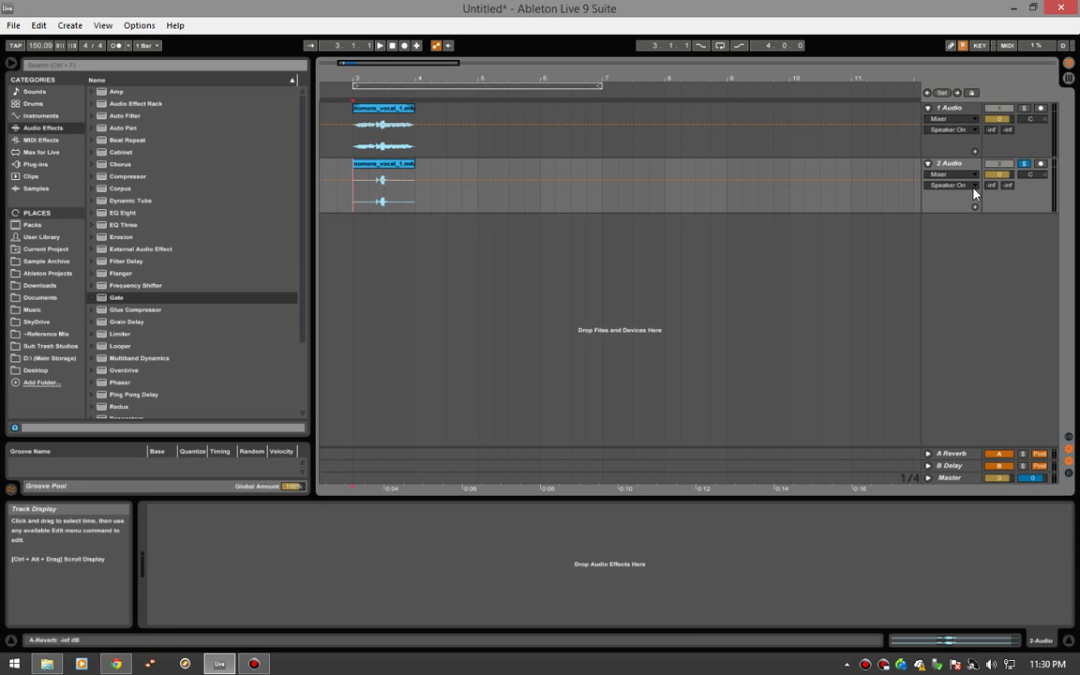
left_click(1039, 167)
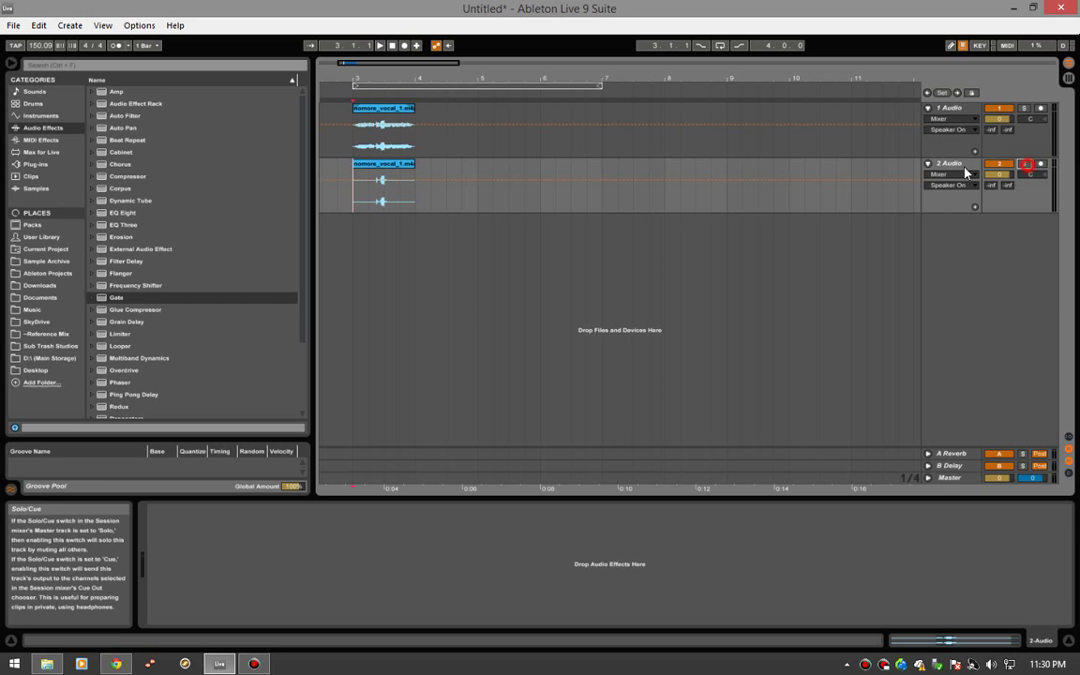
Add a Gate to the 2 Audio track with its threshold at 6.00 dB and its floor at -inf dB.
left_click(350, 184)
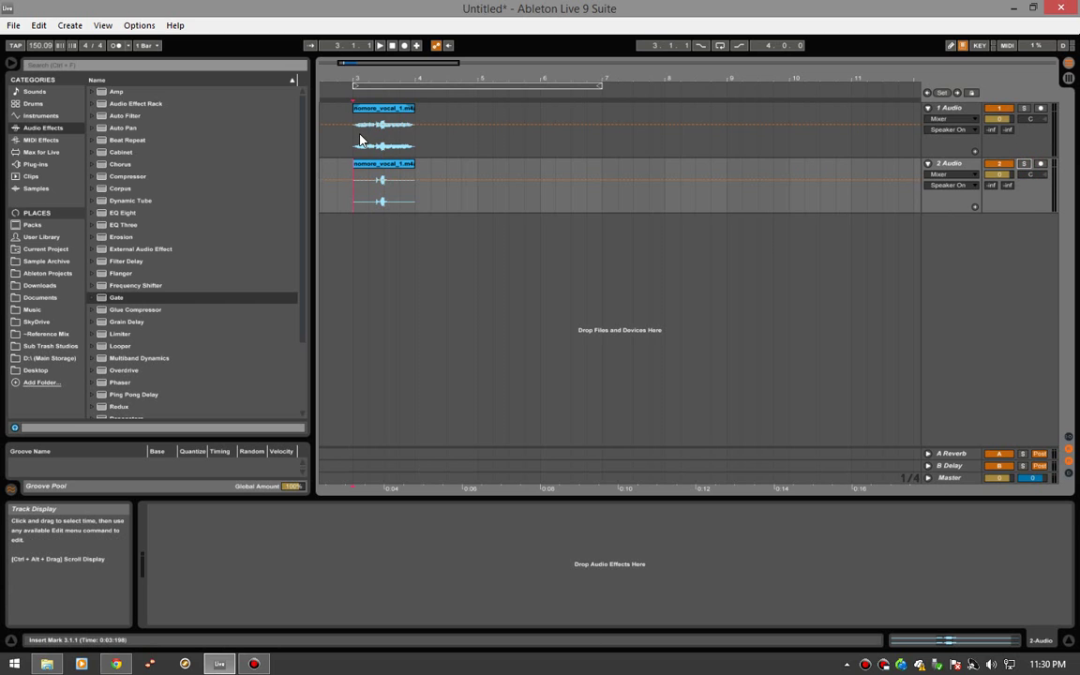
left_click(357, 137)
left_click(357, 198)
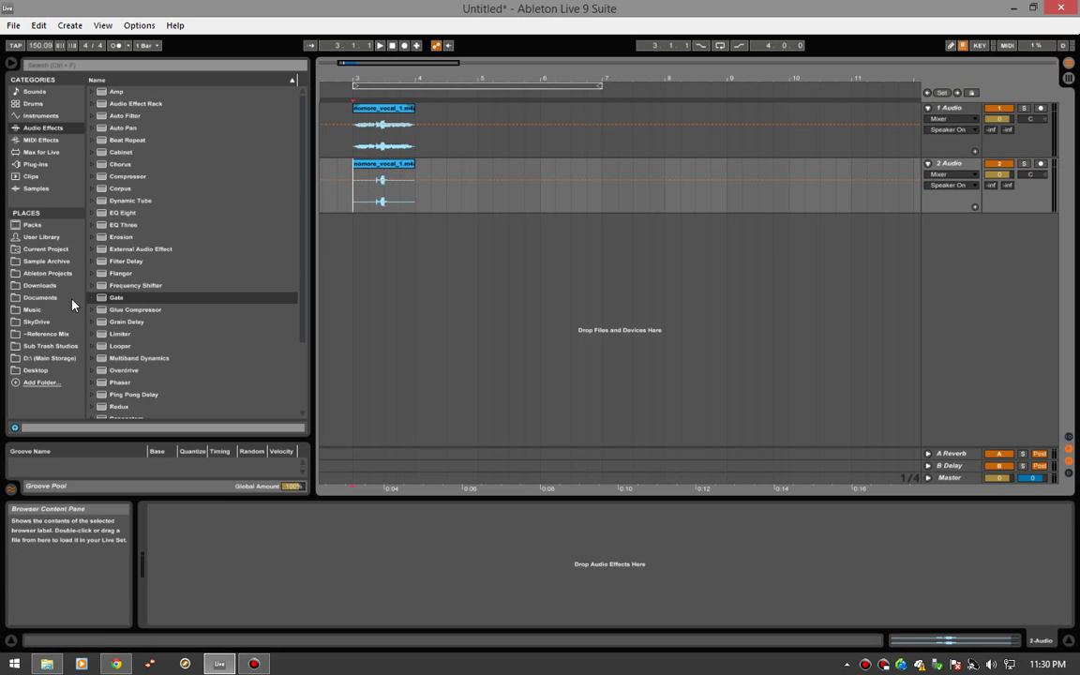
left_click(132, 298)
double_click(132, 299)
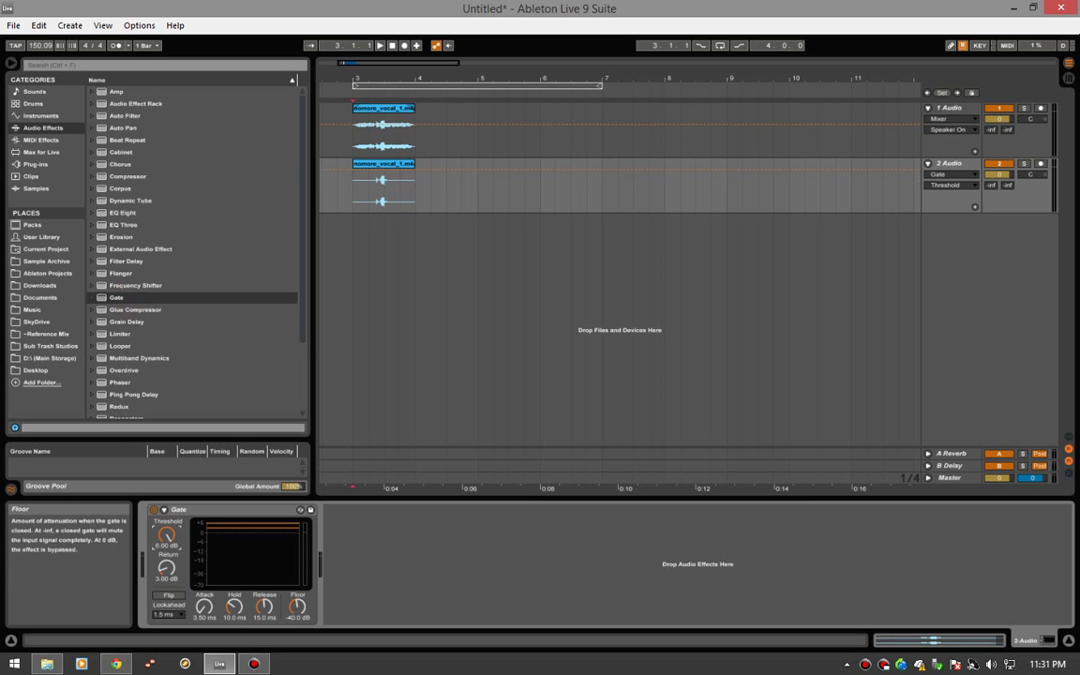
left_click_drag(297, 606, 297, 656)
Solo 2 Audio and play it from 3.2.1 to check the effect of the Gate, ending with the track unsoloed.
left_click(374, 190)
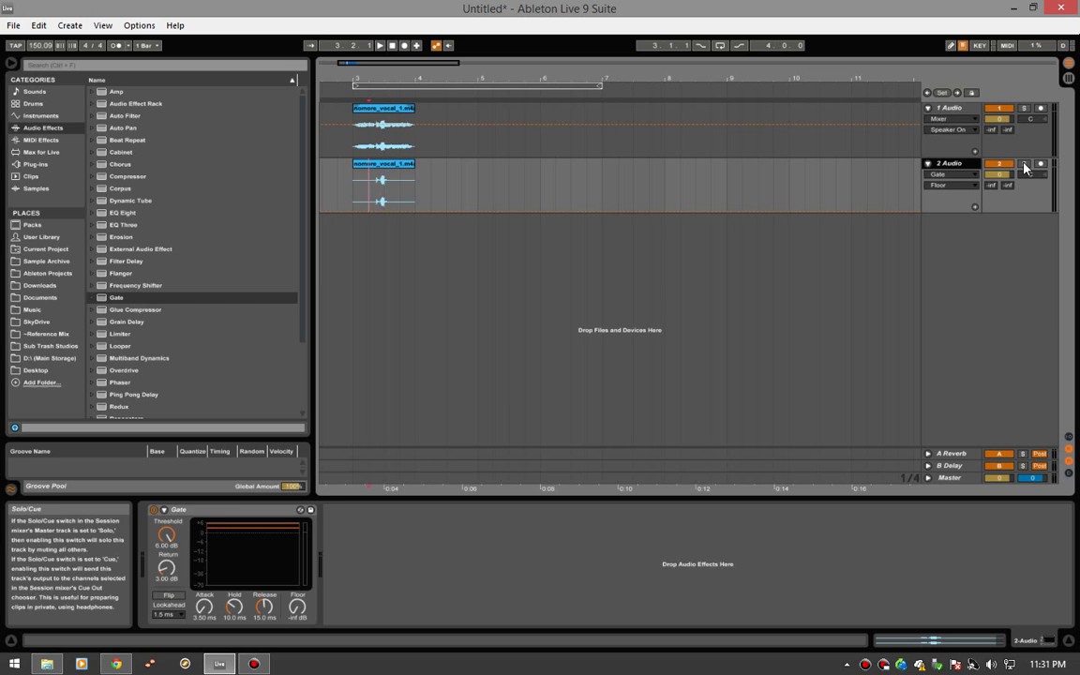
left_click(230, 511)
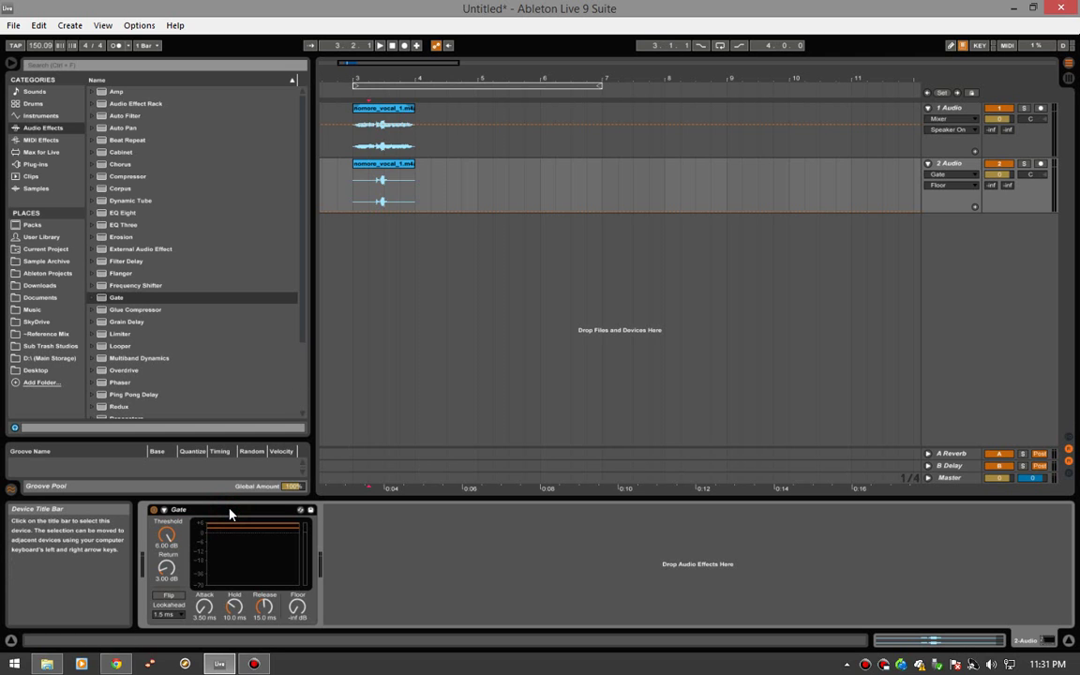
left_click(1025, 163)
key("space")
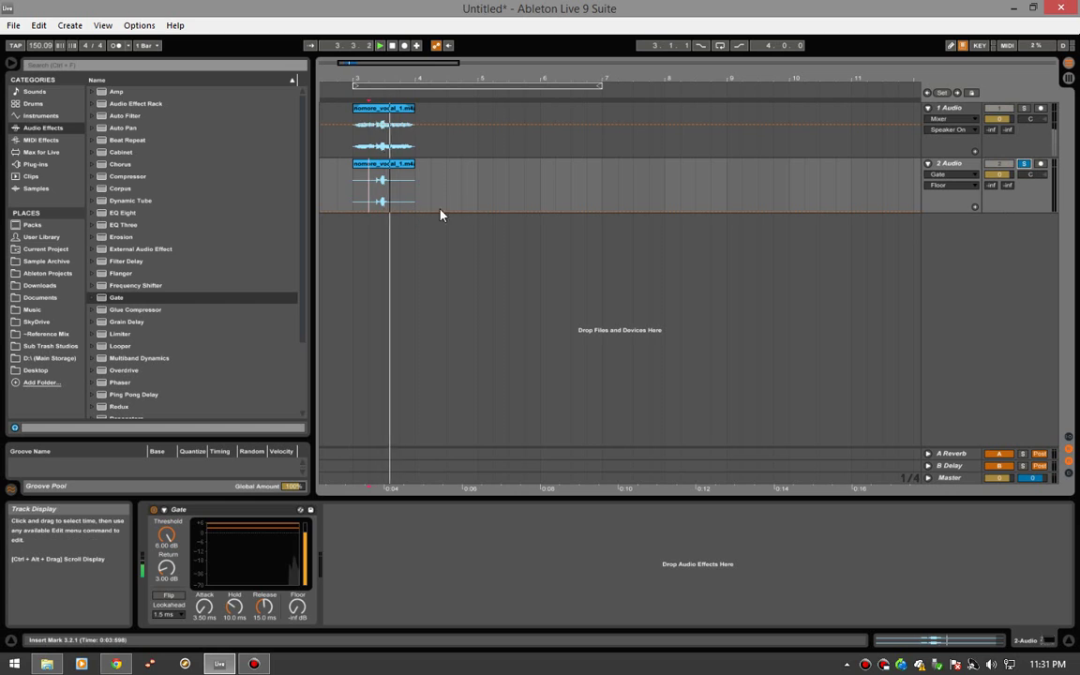
left_click(1024, 164)
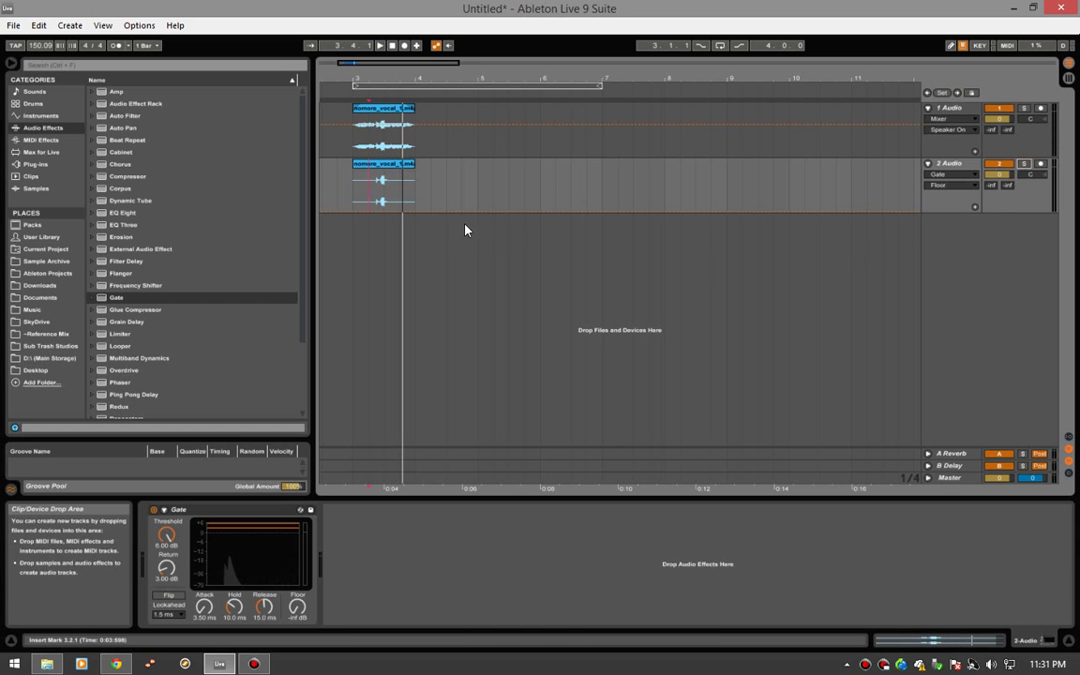
Add a Compressor to the 1 Audio track and enable its sidechain with 2-Audio as the external source.
left_click(359, 143)
left_click(359, 147)
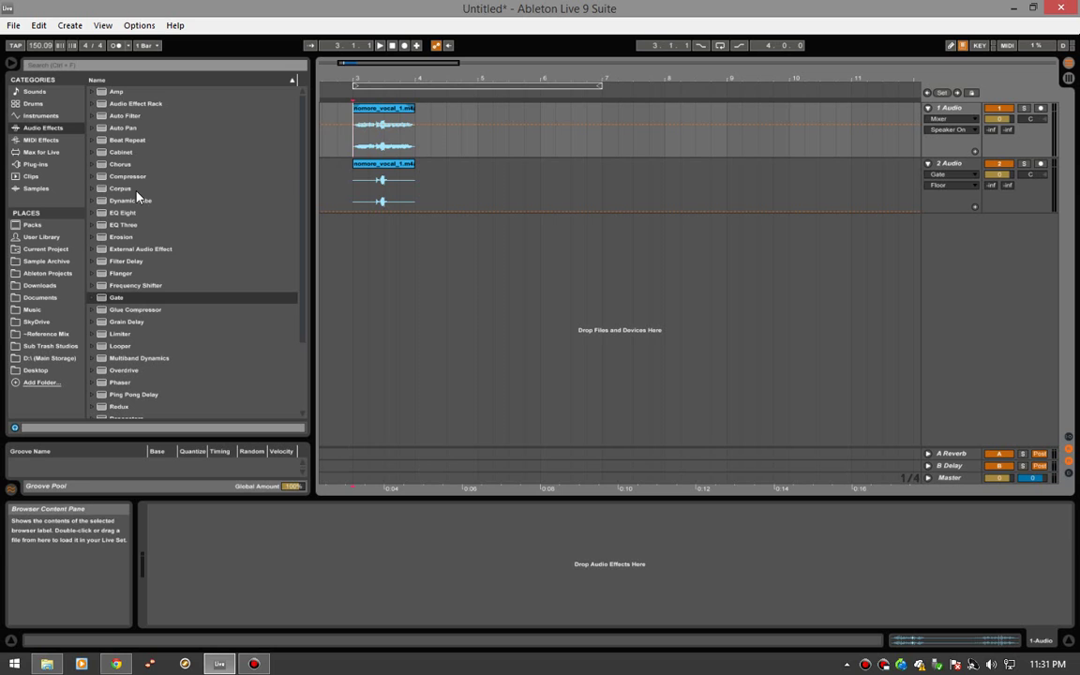
left_click(351, 144)
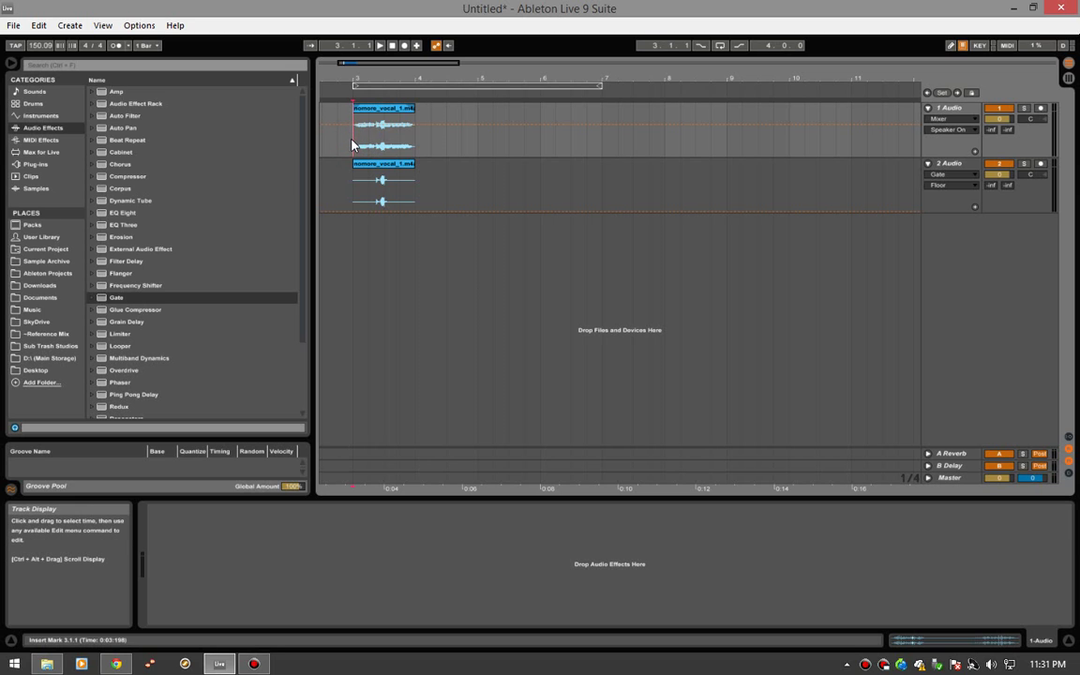
left_click_drag(138, 176, 234, 511)
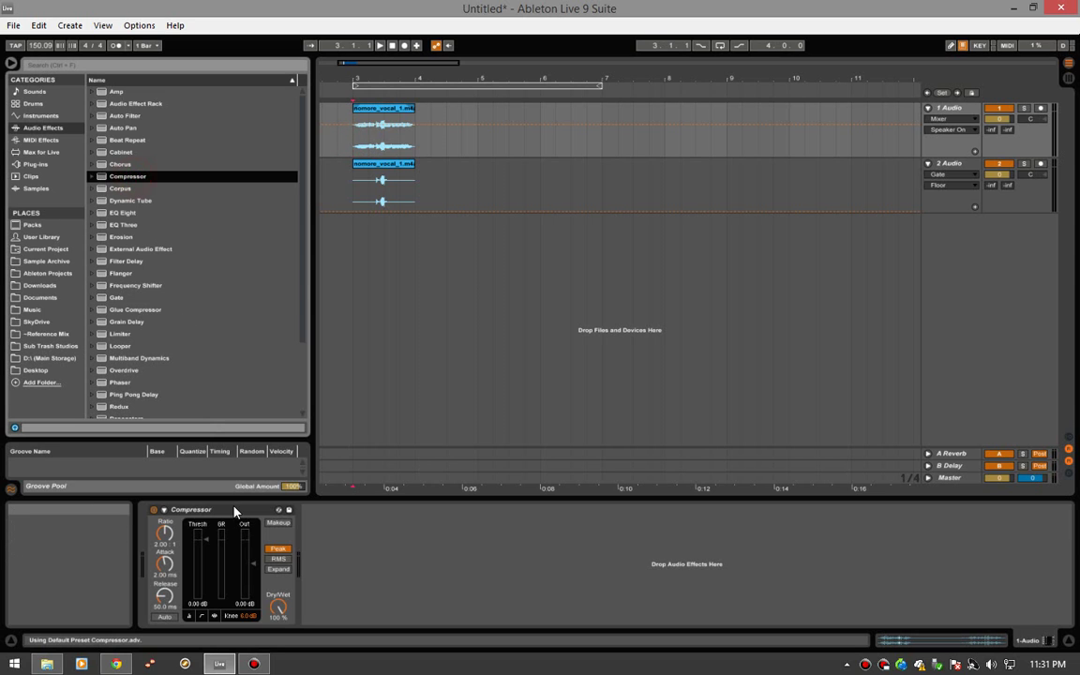
left_click(164, 509)
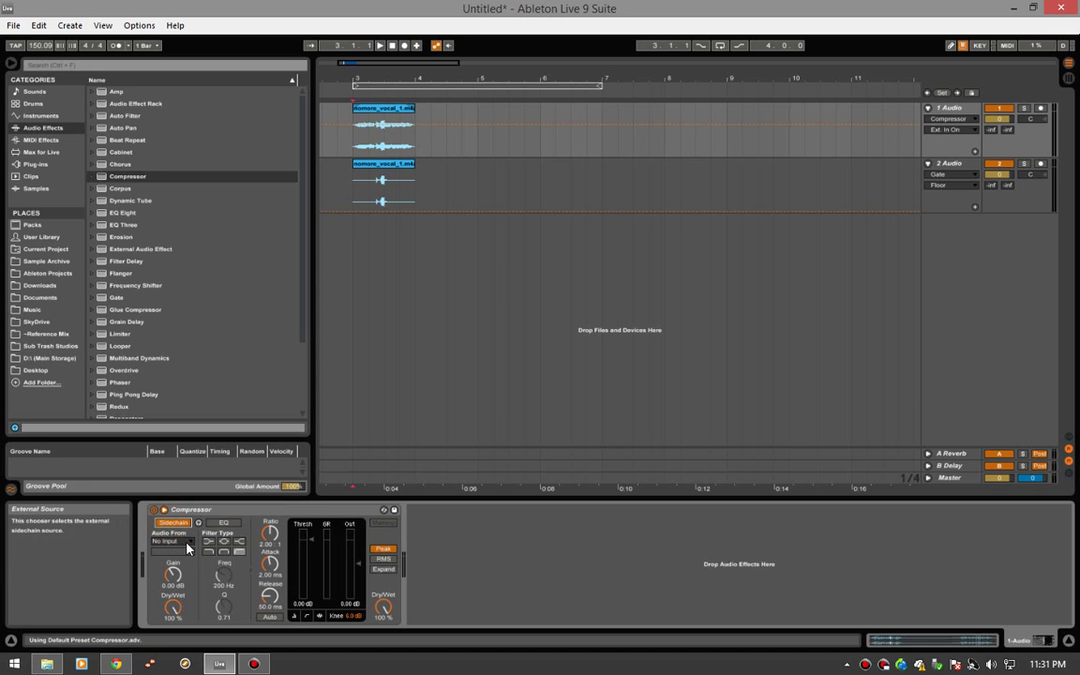
left_click(183, 542)
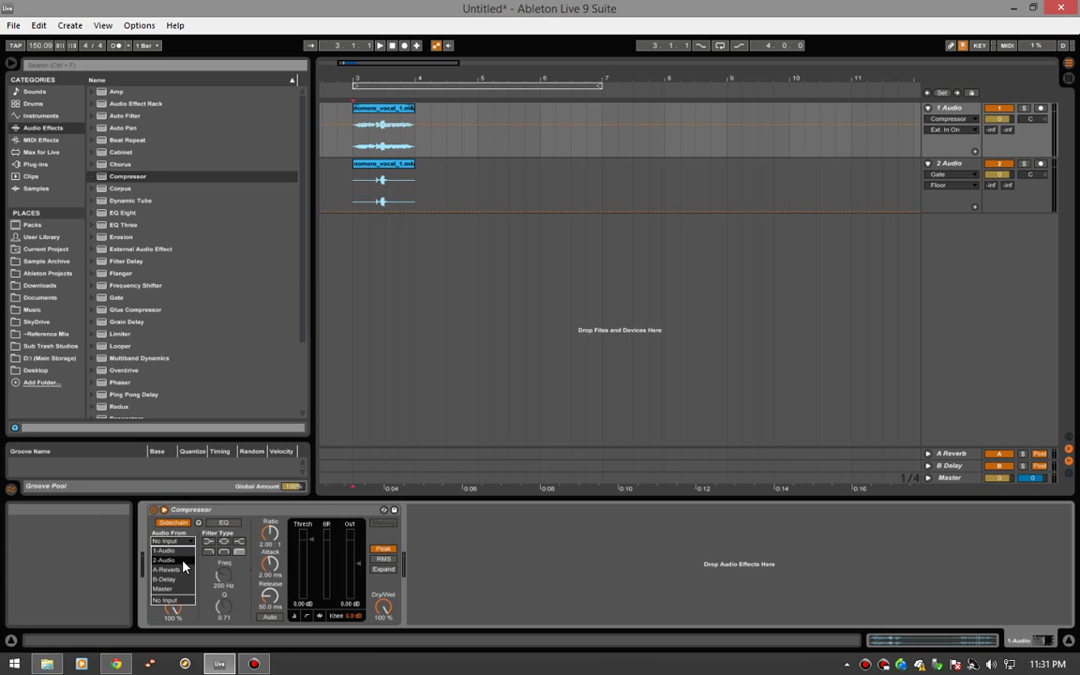
left_click(183, 562)
Check the Gate on 2 Audio and set the sidechain tap point of the 1 Audio Compressor to Pre FX.
left_click(376, 193)
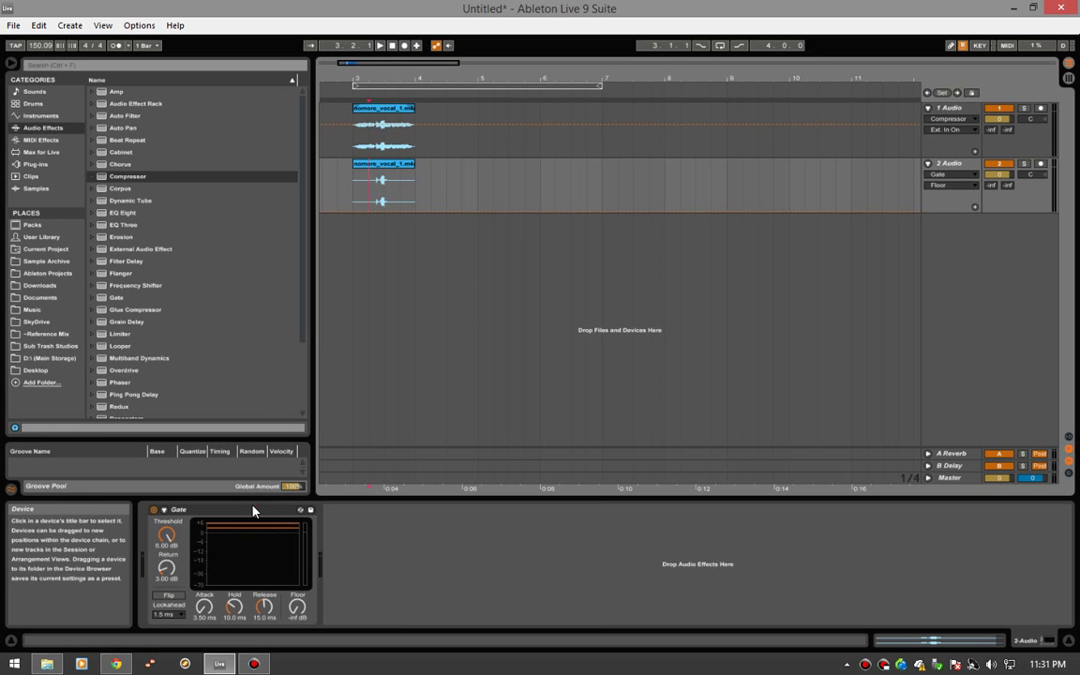
left_click(252, 509)
left_click(368, 136)
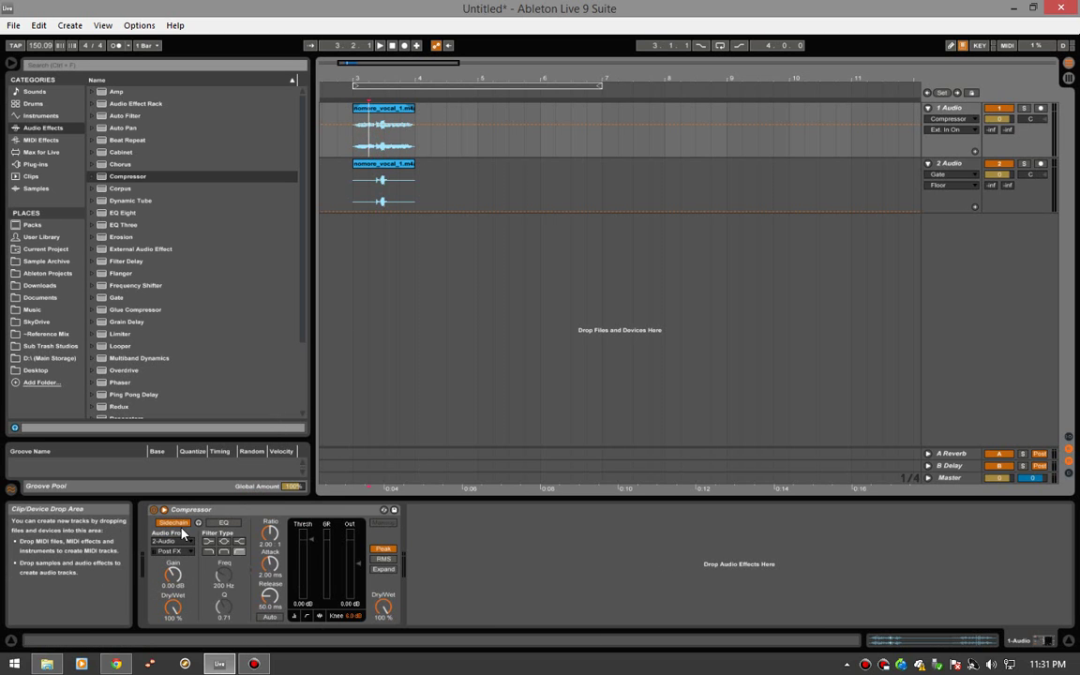
left_click(174, 543)
left_click(173, 561)
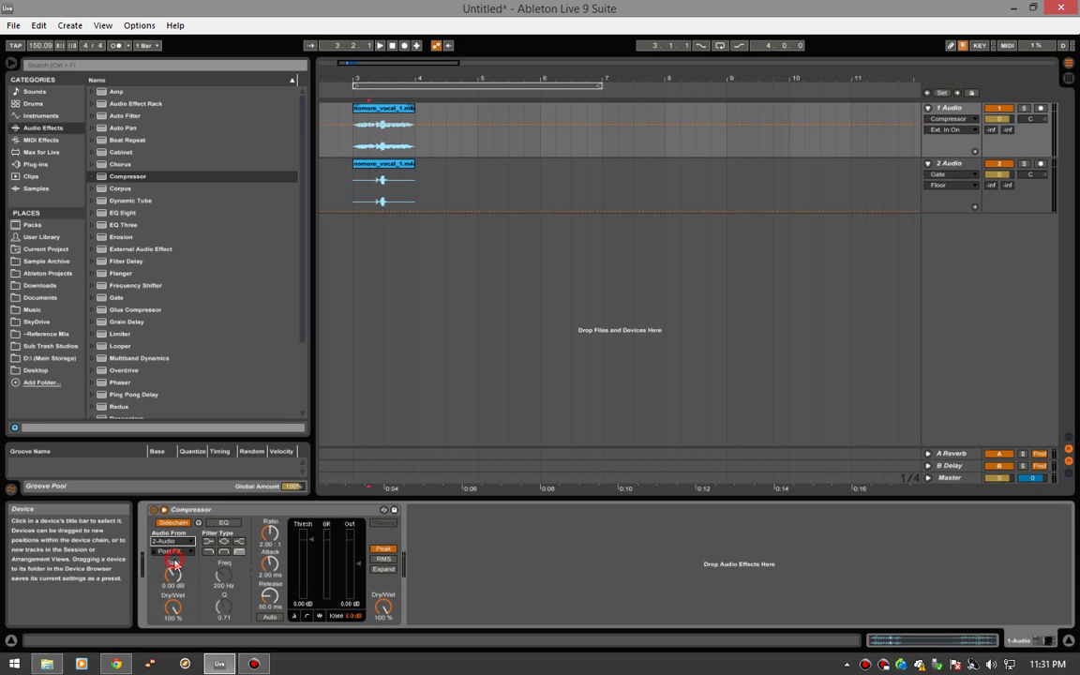
left_click(182, 553)
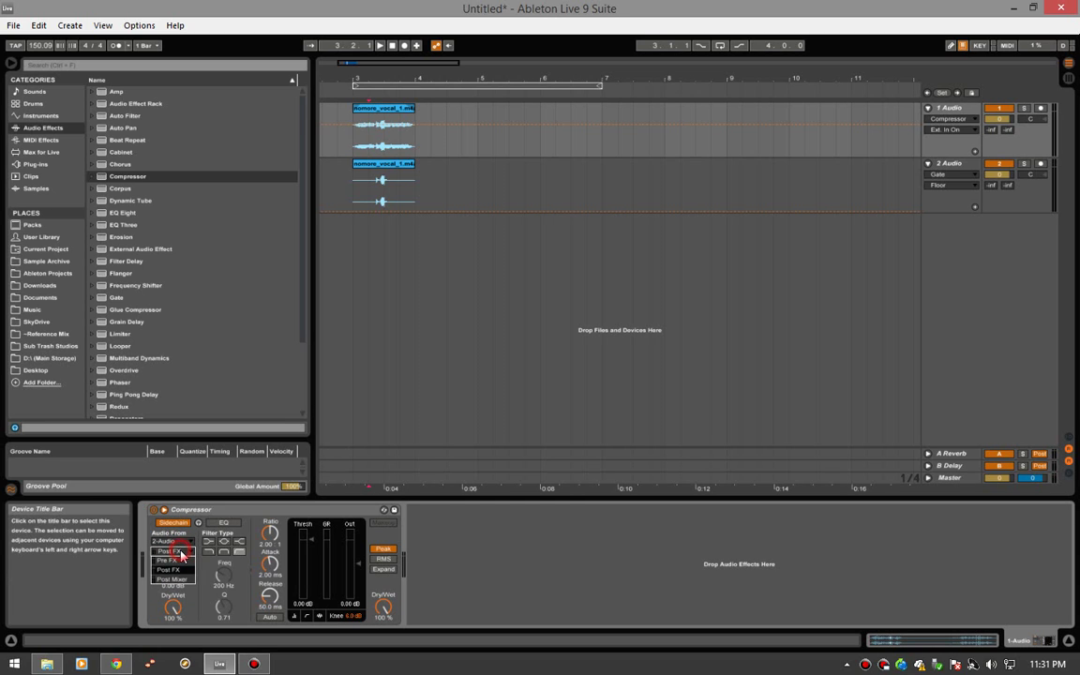
left_click(180, 561)
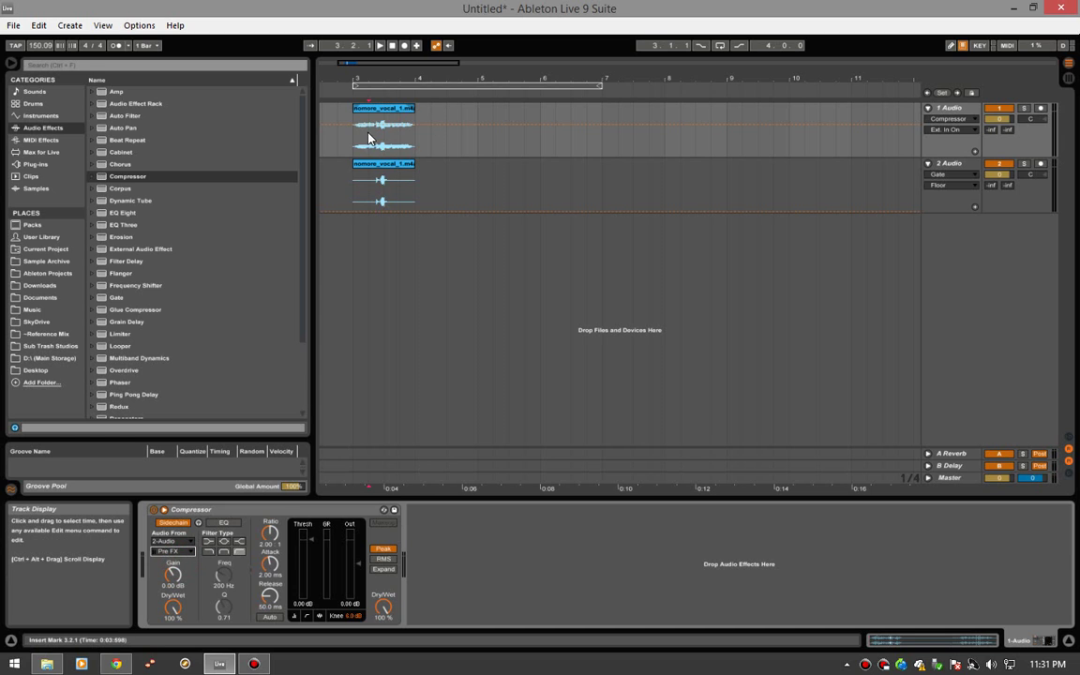
Play the vocal from 3.2.1 and from bar 3 to check the sidechain level on the Compressor's threshold meter.
key("space")
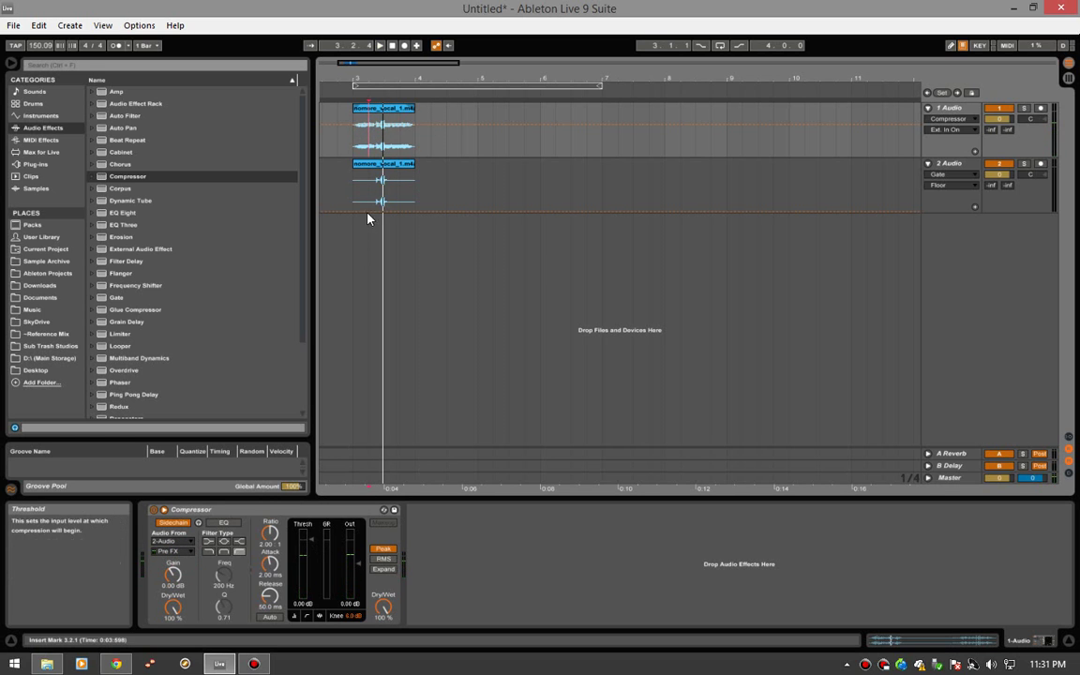
left_click(351, 140)
key("space")
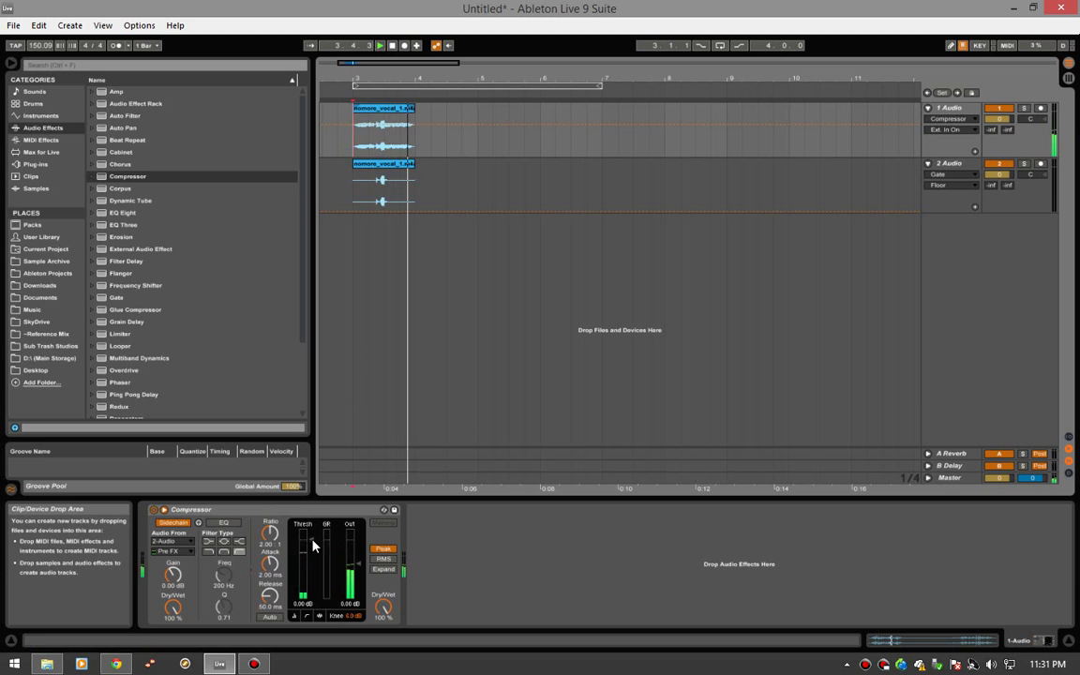
key("space")
key("space")
Lower the Compressor's threshold to -33.1 dB, replaying the vocal from bar 3 to judge the gain reduction.
left_click_drag(311, 540, 311, 582)
key("space")
key("space")
key("space")
key("space")
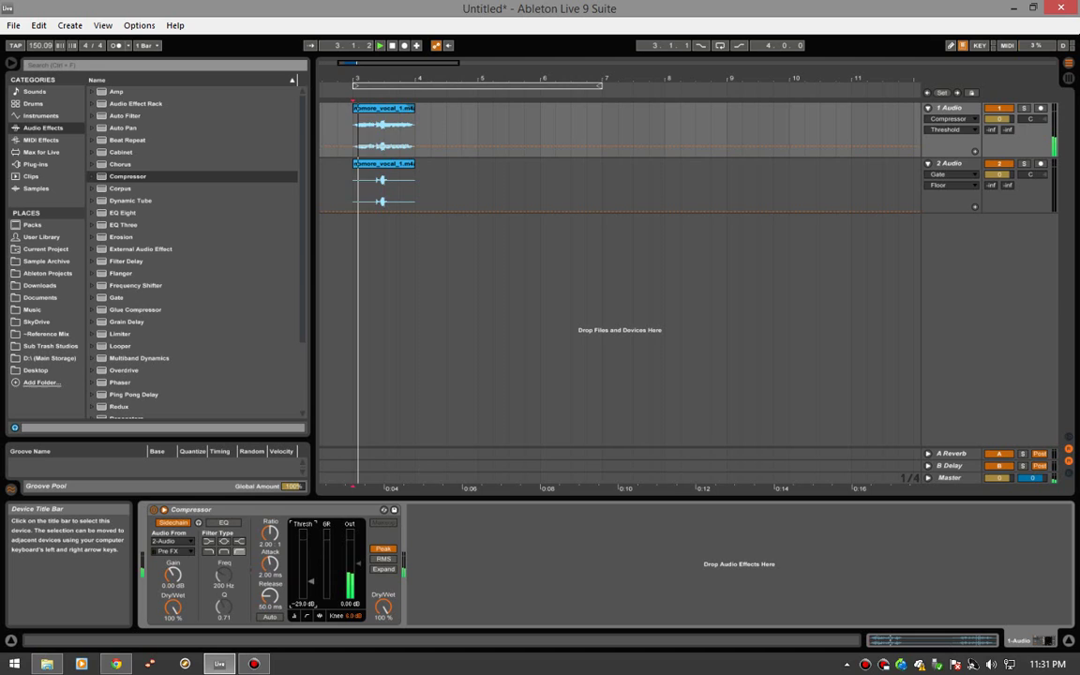
key("space")
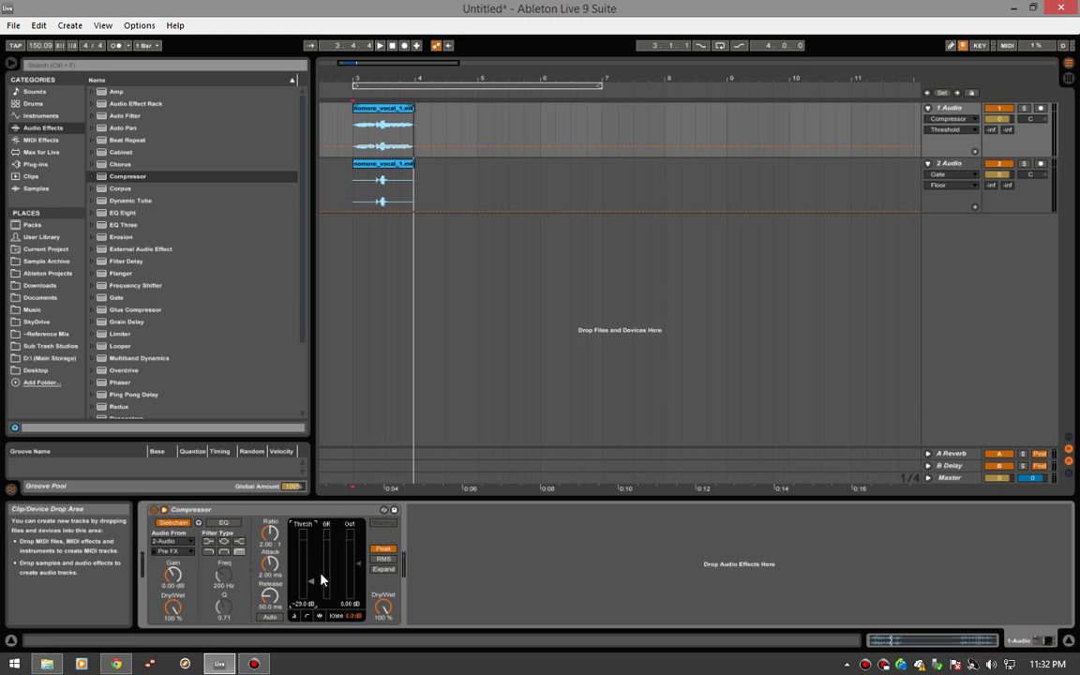
key("space")
mouse_move(311, 582)
left_mouse_down()
mouse_move(311, 599)
mouse_move(312, 584)
left_mouse_up()
key("space")
key("space")
key("space")
key("space")
key("space")
key("space")
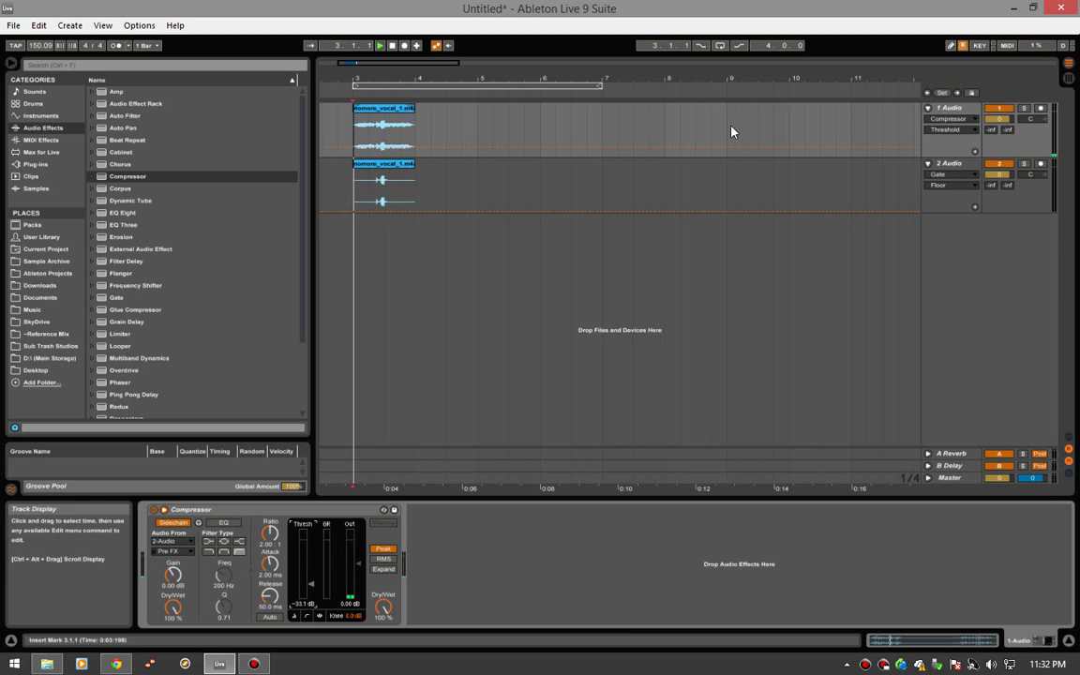
Play the vocal with the Compressor bypassed to compare the sibilance, and turn the device back on.
left_click(154, 510)
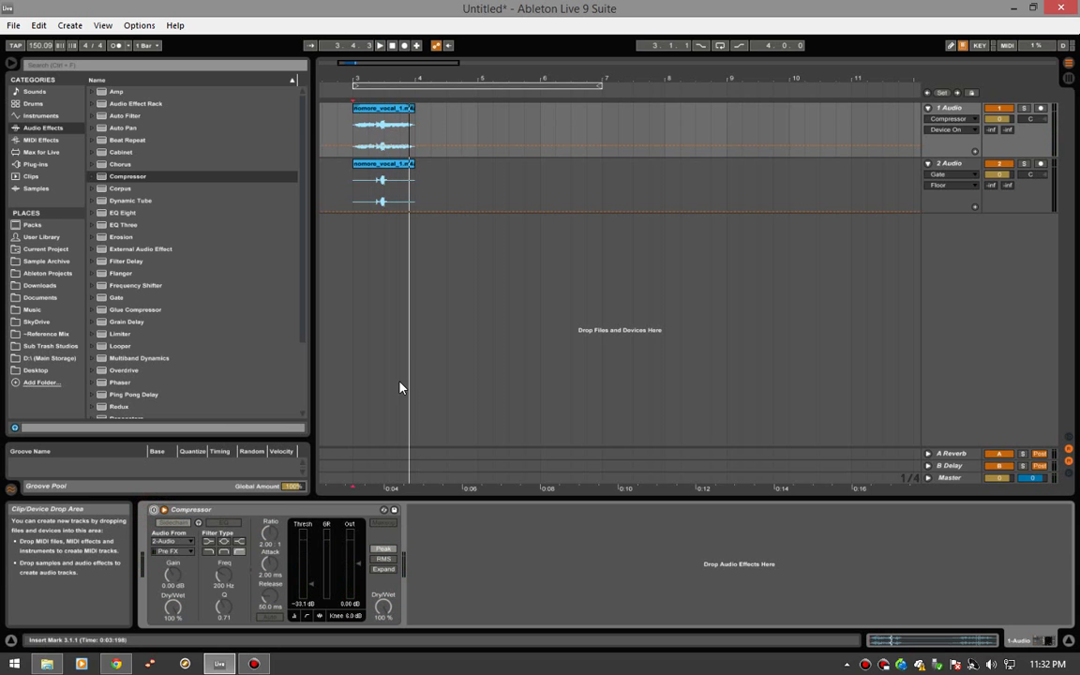
key("space")
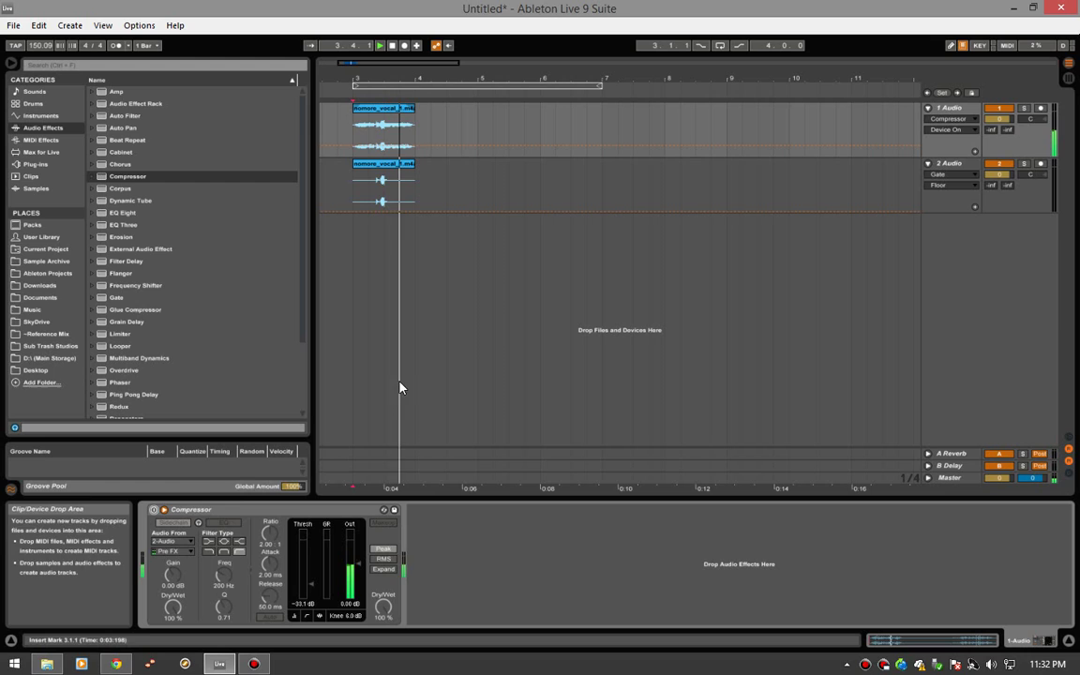
key("space")
left_click(154, 510)
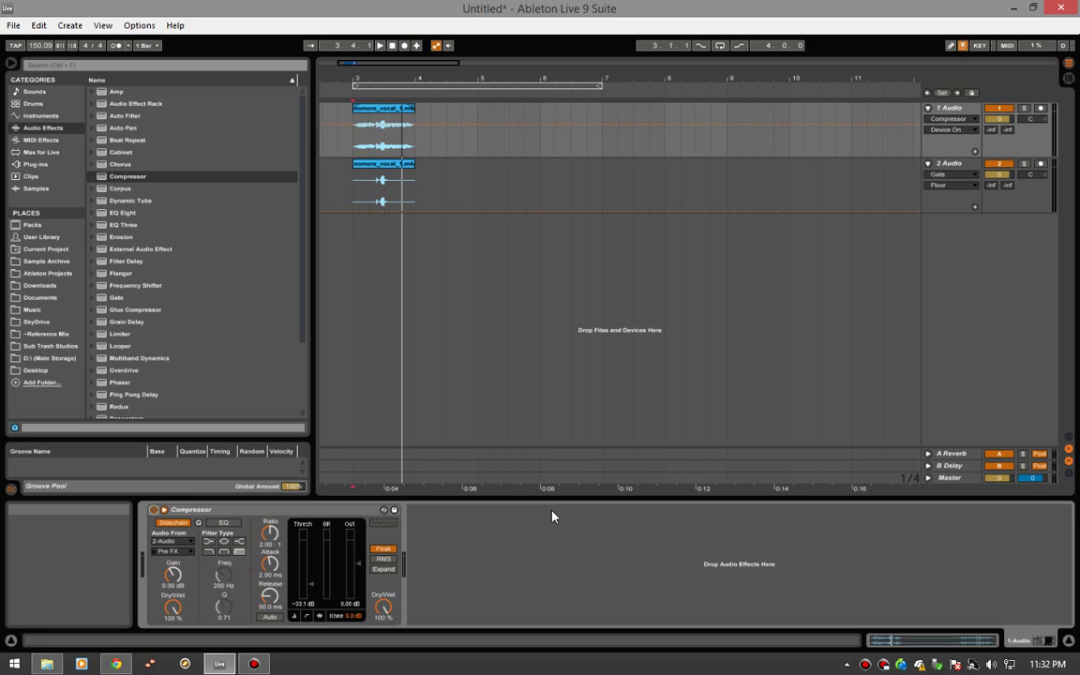
Switch the Compressor on 1 Audio to Expand mode and set its threshold to -20.1 dB.
left_click(361, 195)
left_click(358, 145)
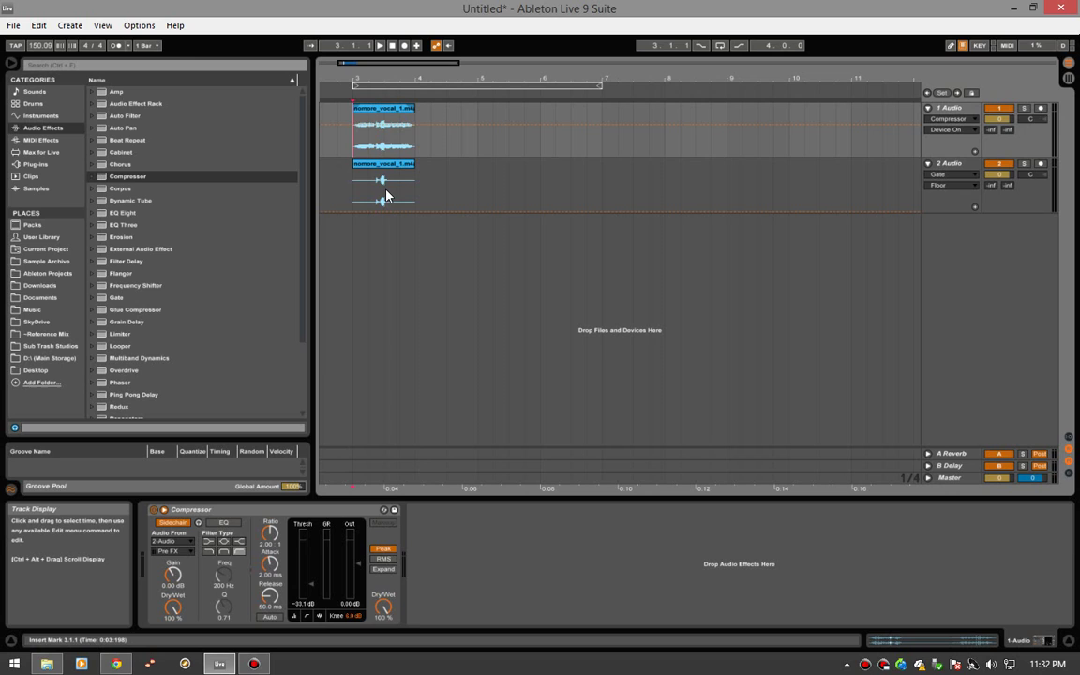
left_click(384, 569)
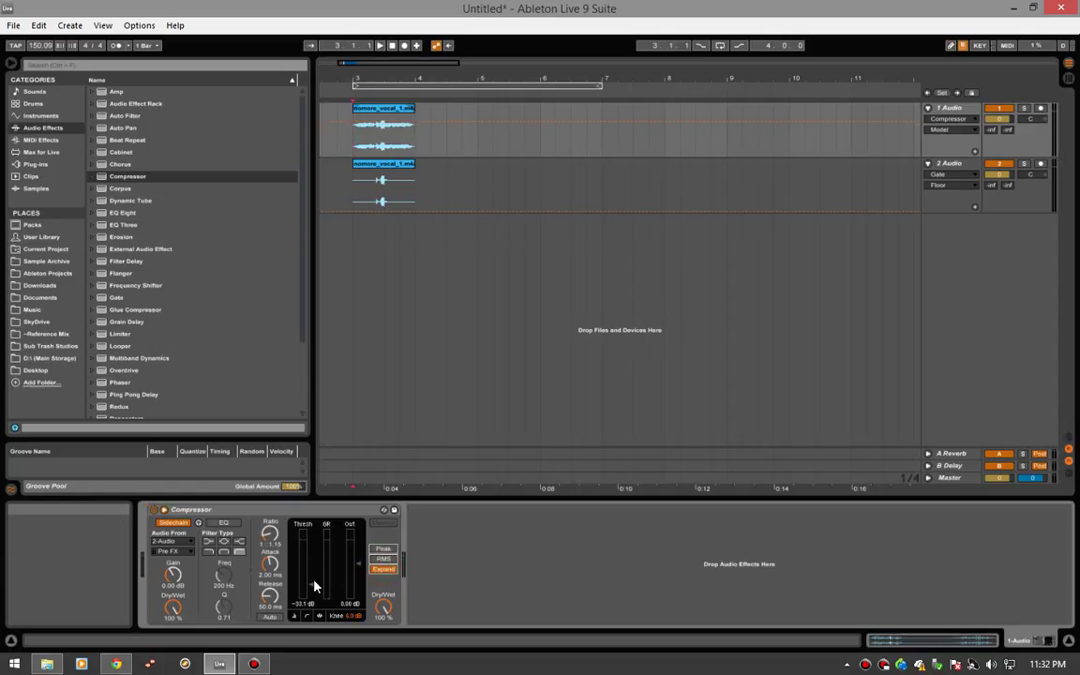
left_click_drag(314, 587, 312, 580)
left_click(386, 571)
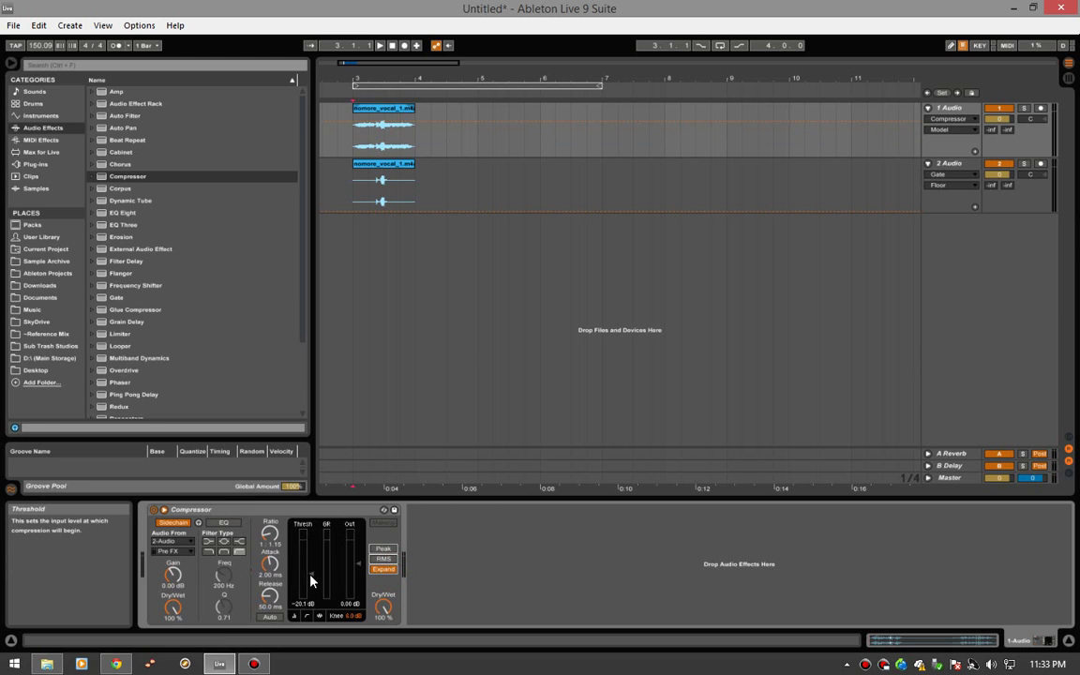
left_click(380, 183)
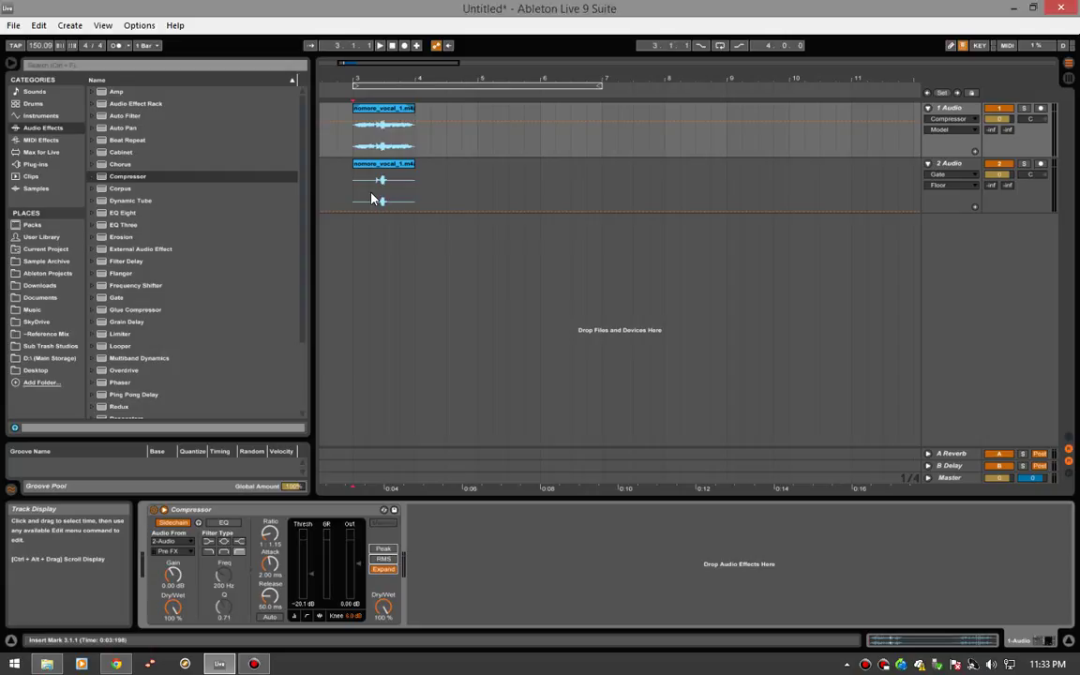